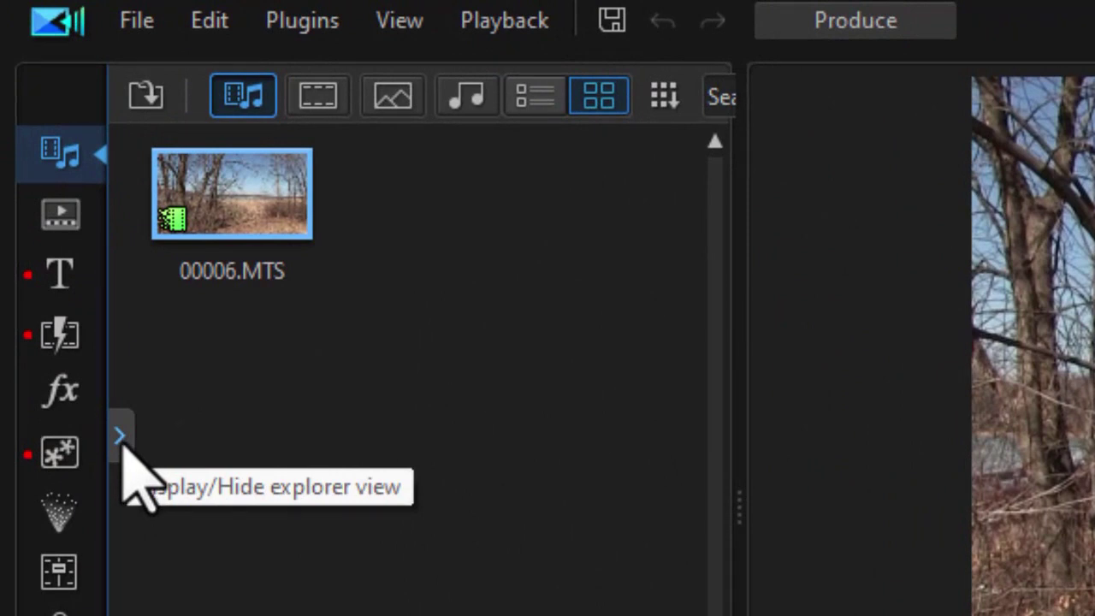
- Expand the explorer panel beside the media library to show its categories and custom tags
left_click(120, 439)
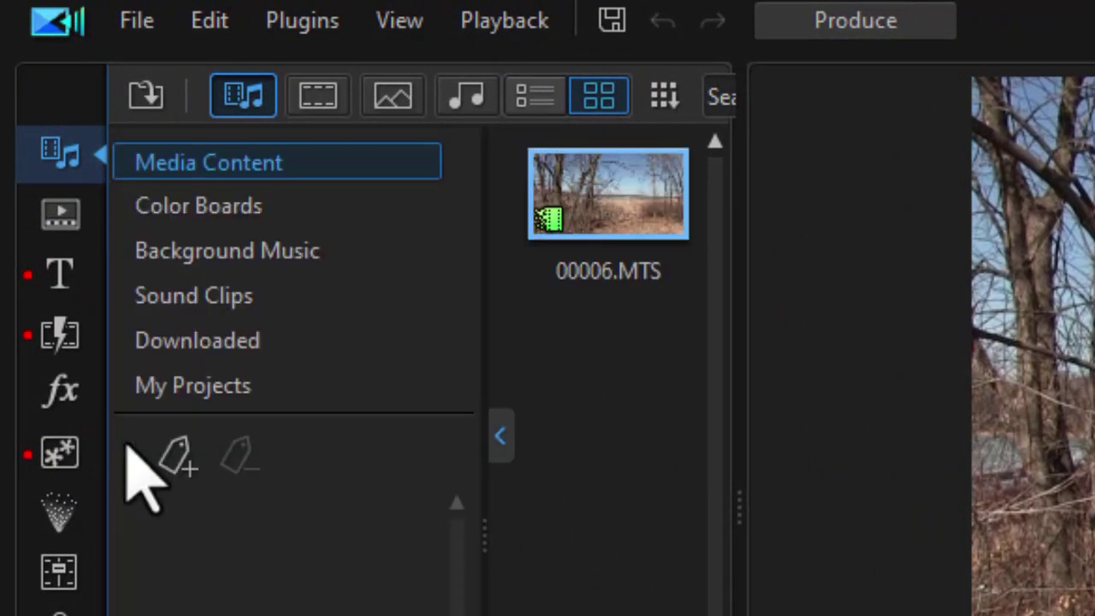
- List the My Projects category, then collapse the explorer so the six projects fill the grid
left_click(308, 389)
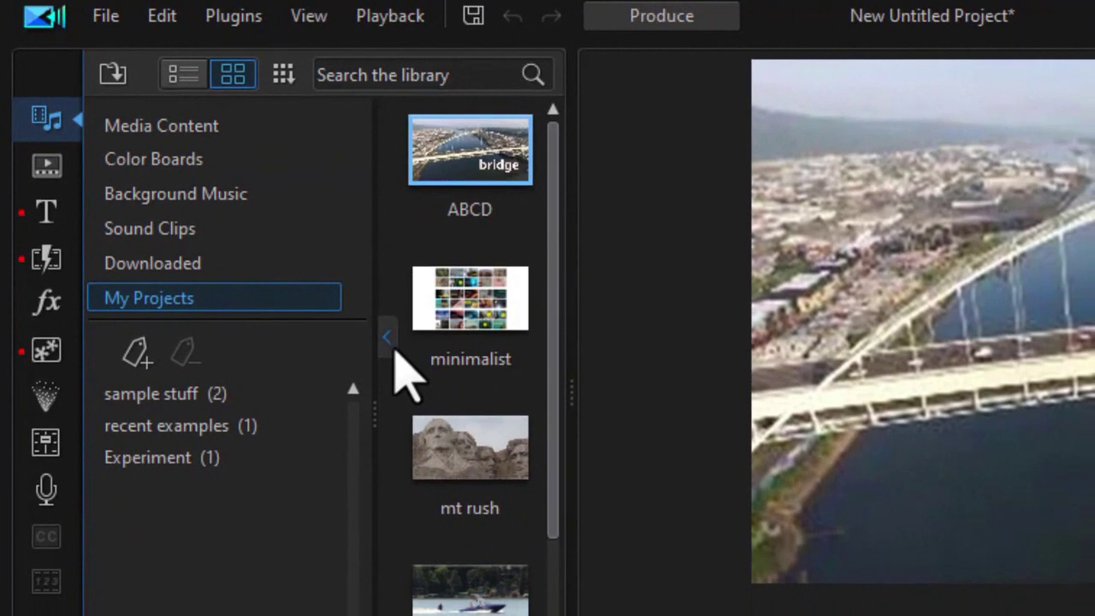
left_click(500, 436)
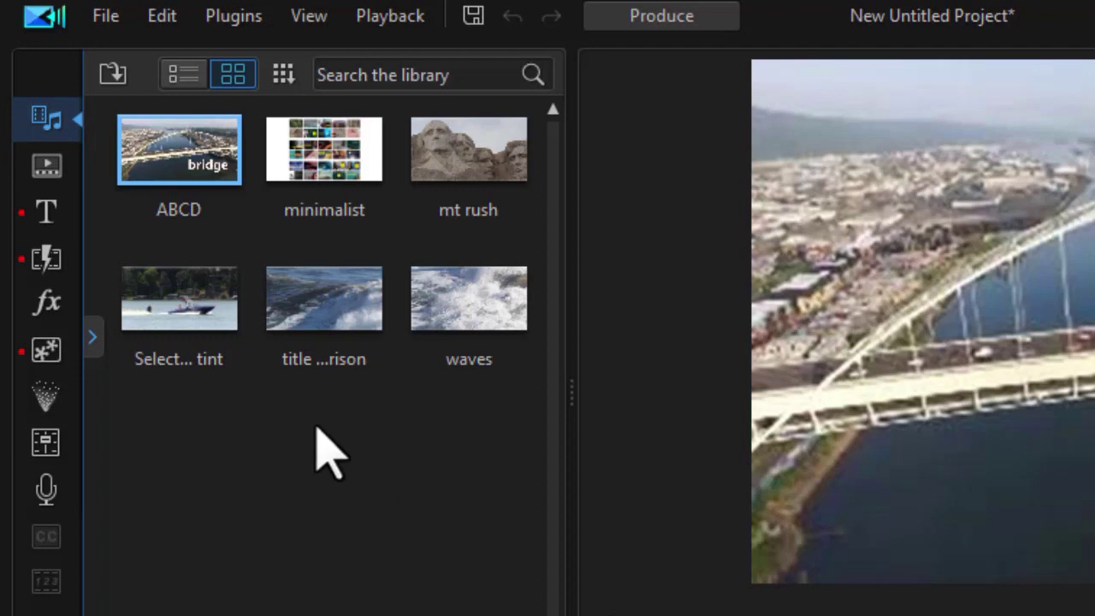
- Remove the jet-ski project, leaving ABCD, minimalist, mt rush, title comparison and waves
right_click(193, 318)
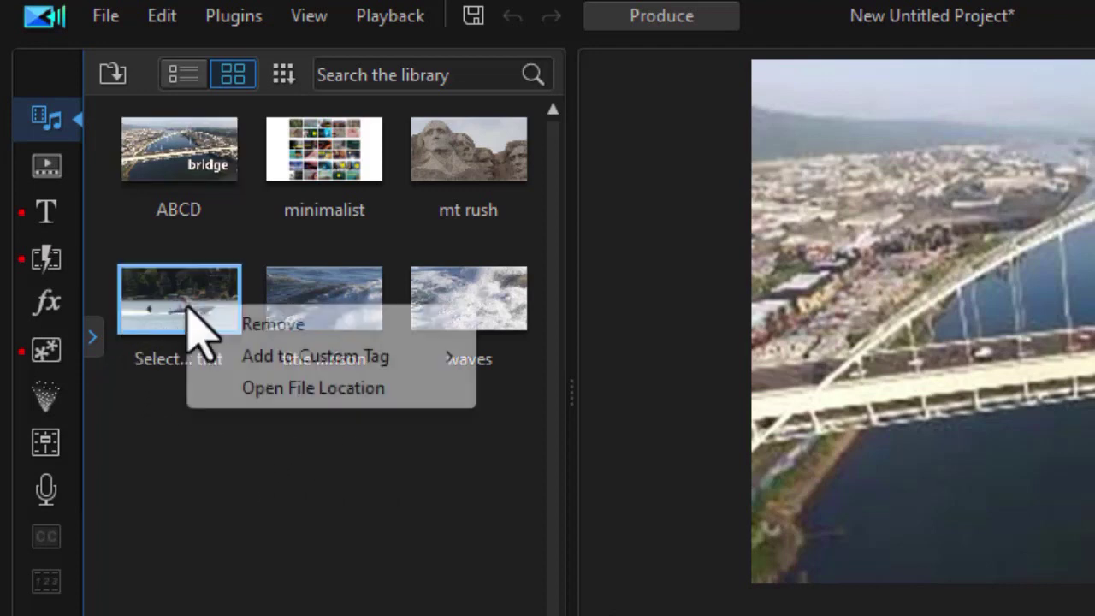
left_click(276, 325)
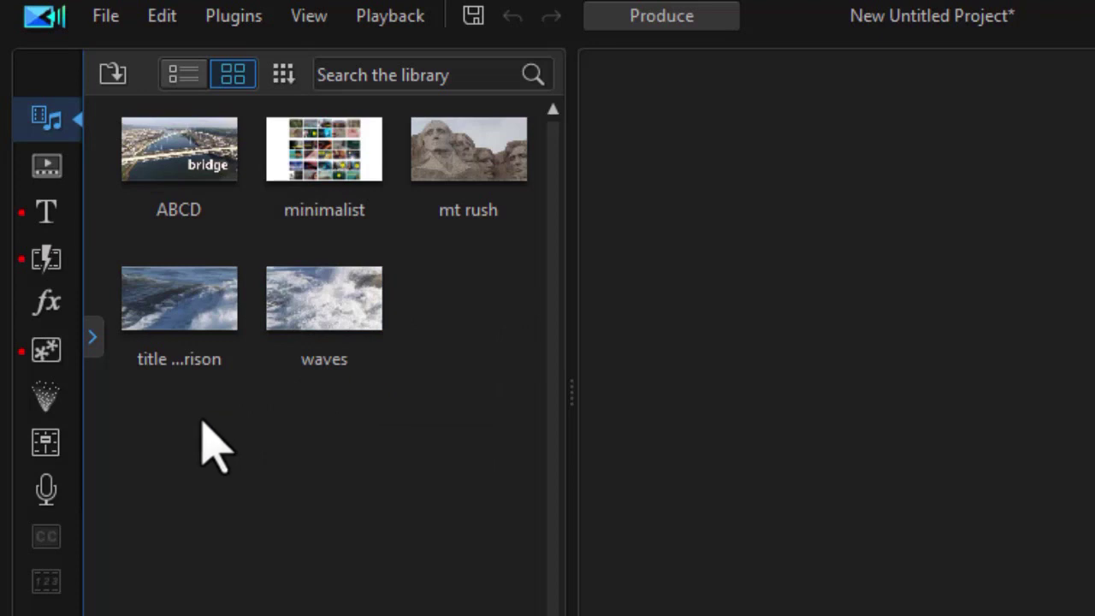
left_click(96, 338)
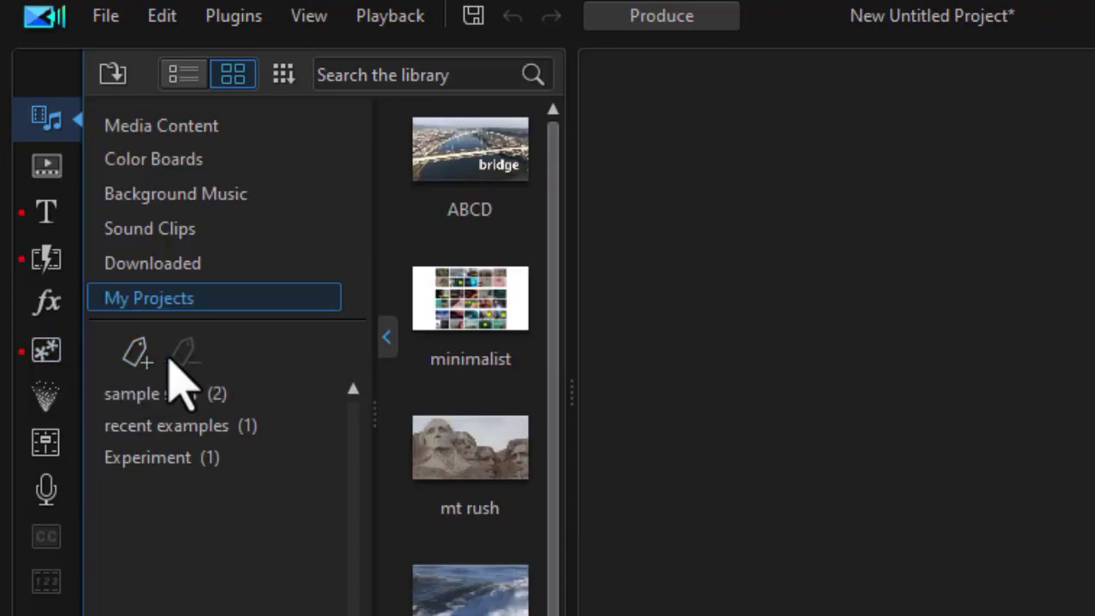
- Add a new empty custom tag named 'junk', then hide the tags panel
left_click(143, 359)
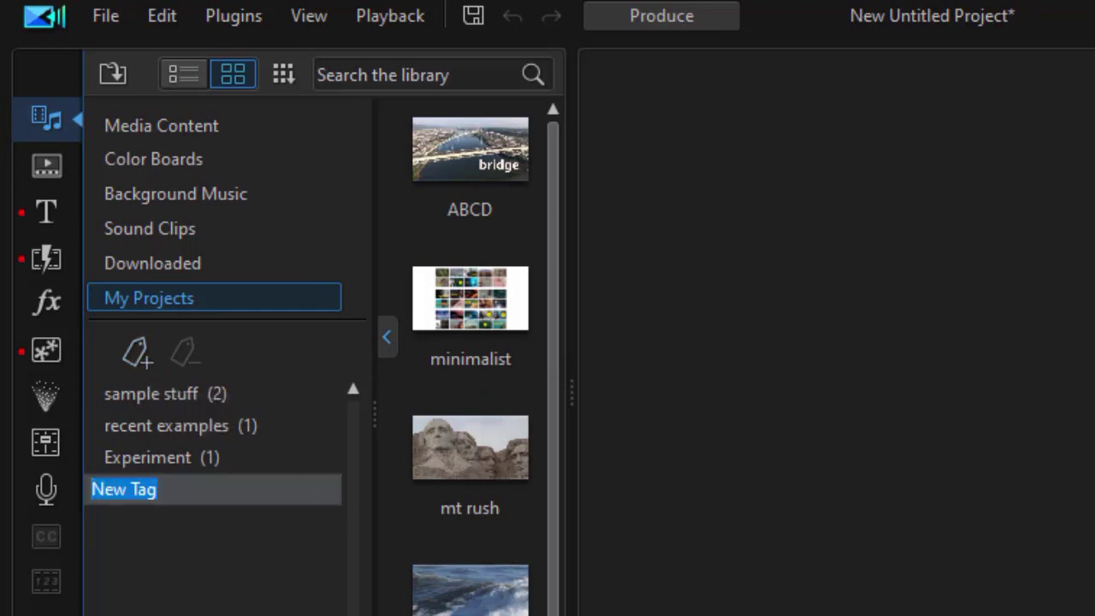
type("junk")
key("Return")
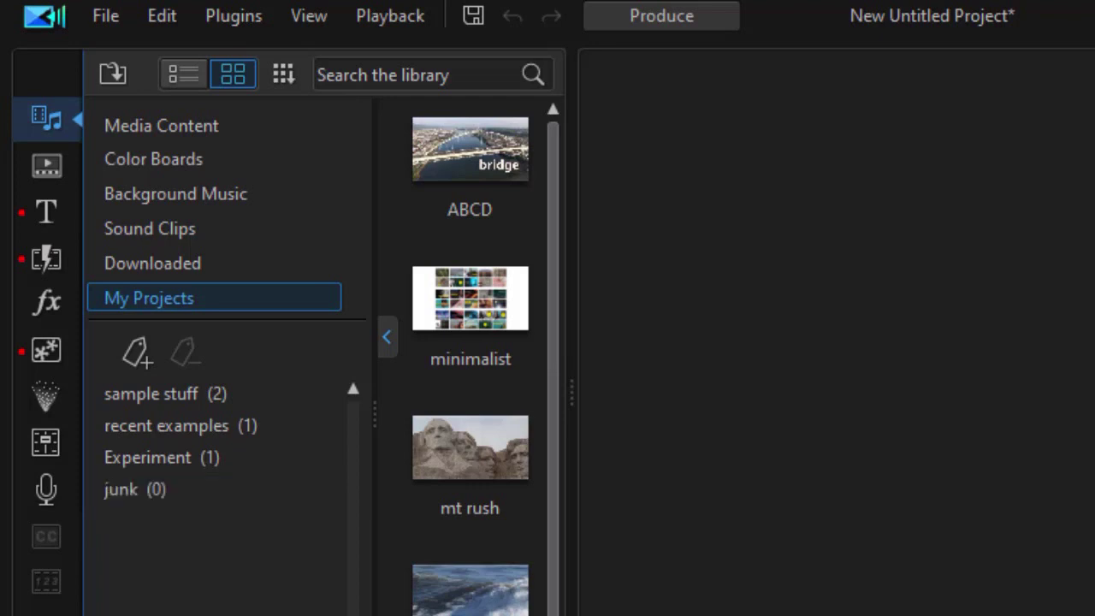
left_click(388, 338)
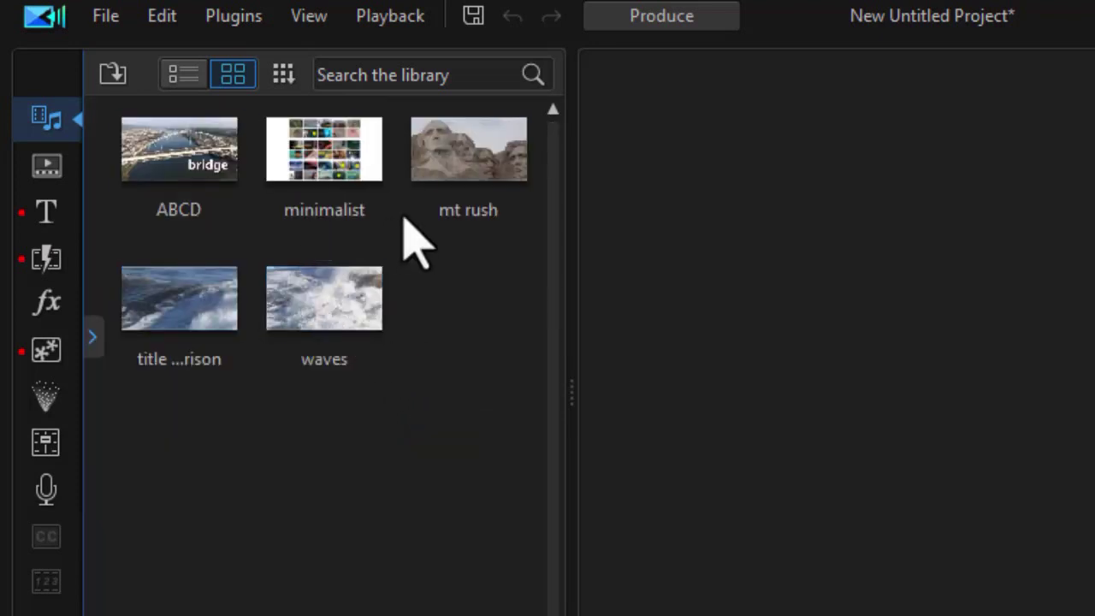
- Assign the mt rush project to the junk custom tag
right_click(460, 167)
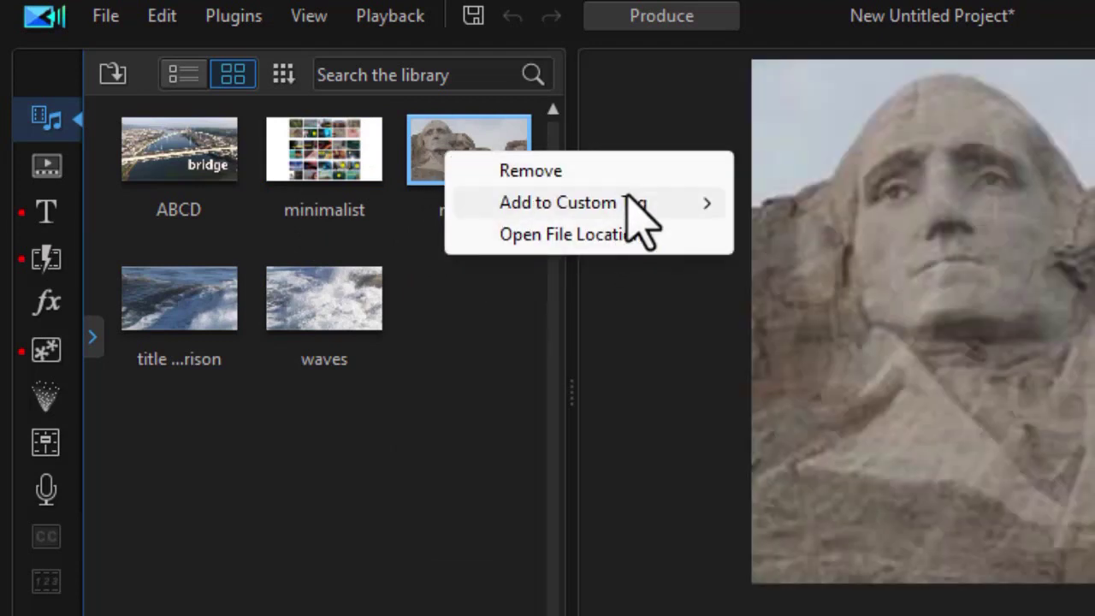
mouse_move(628, 207)
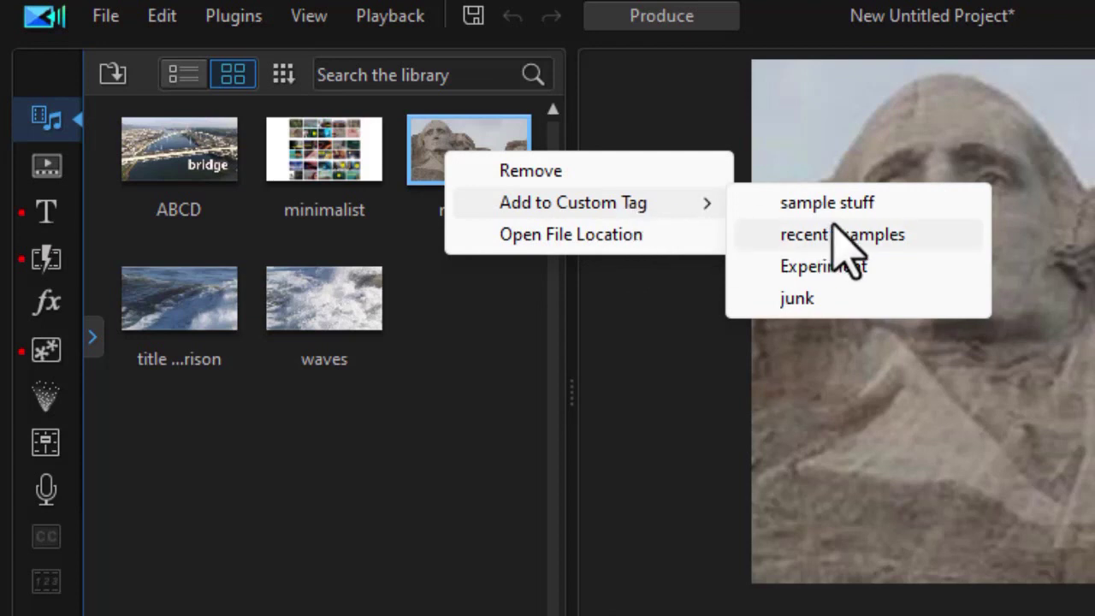
left_click(795, 299)
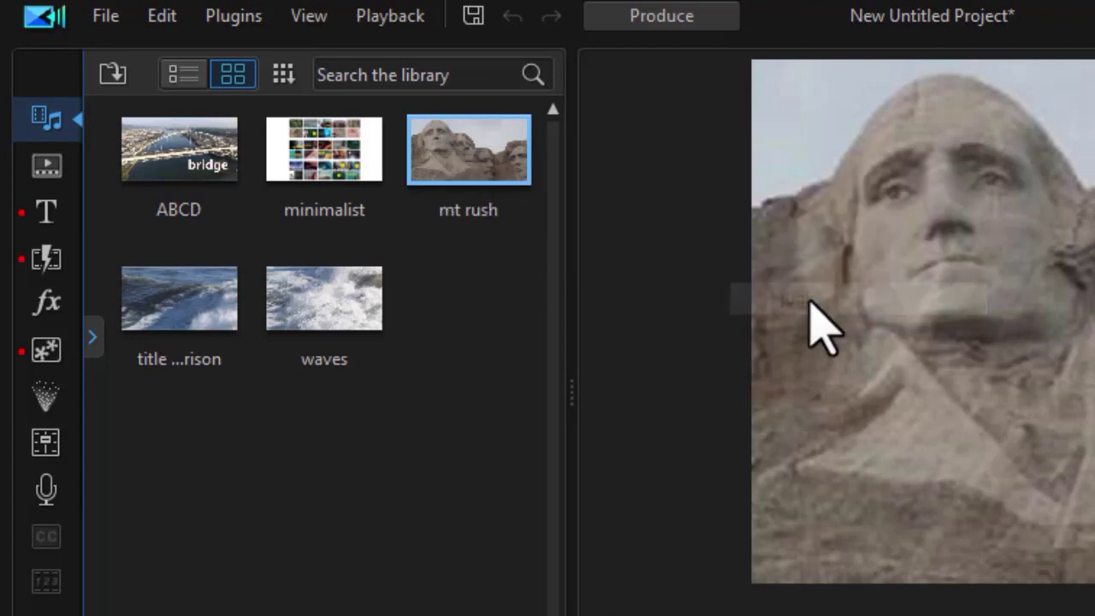
- Filter the library by the junk tag to verify, then show all five projects again
left_click(91, 336)
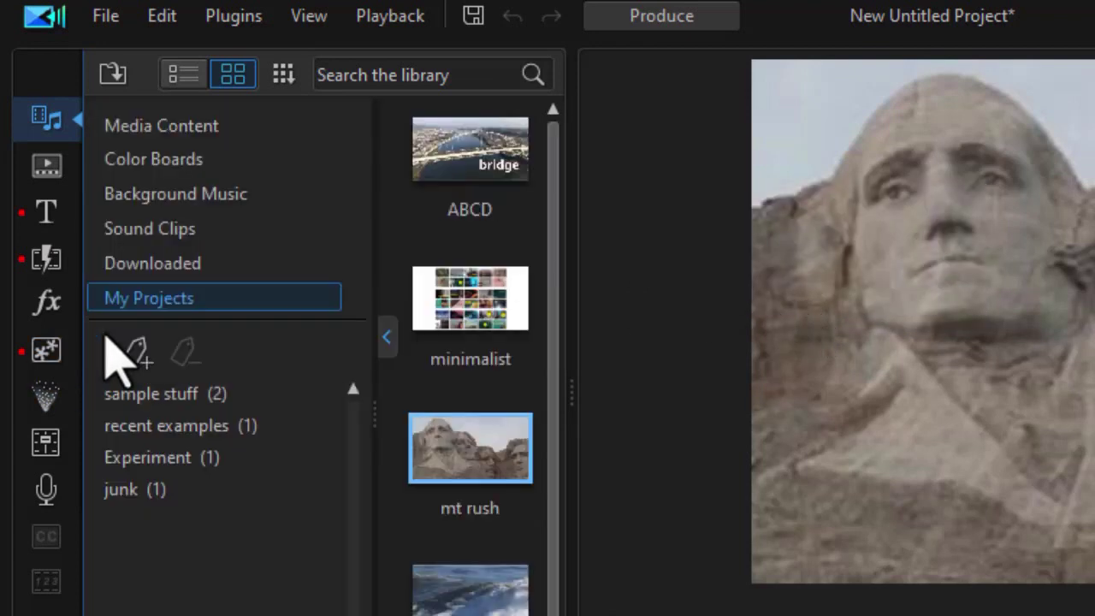
left_click(151, 488)
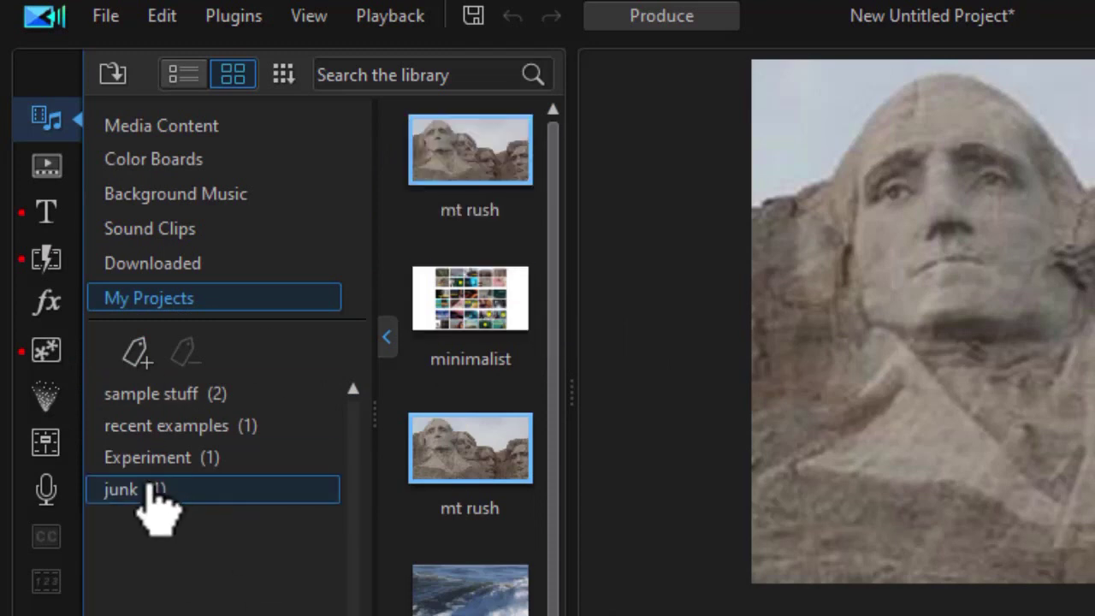
left_click(386, 336)
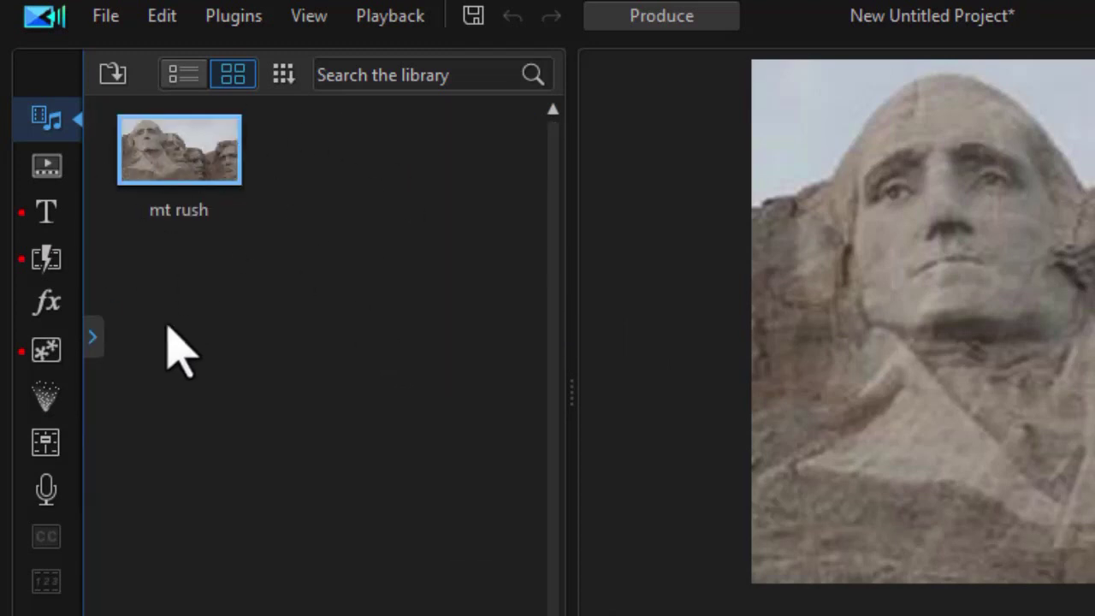
left_click(94, 341)
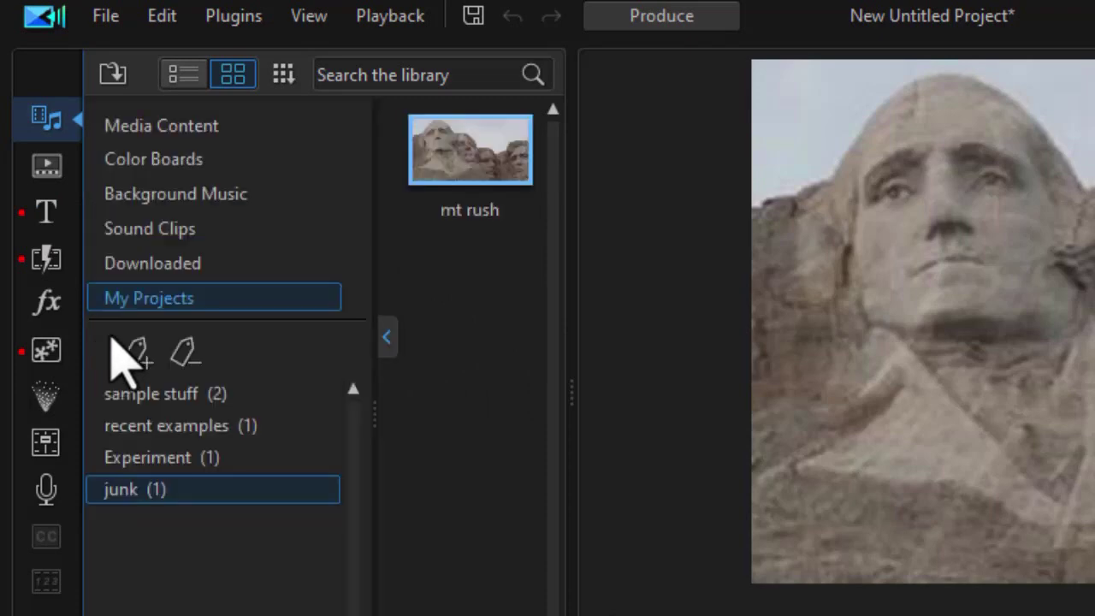
left_click(257, 318)
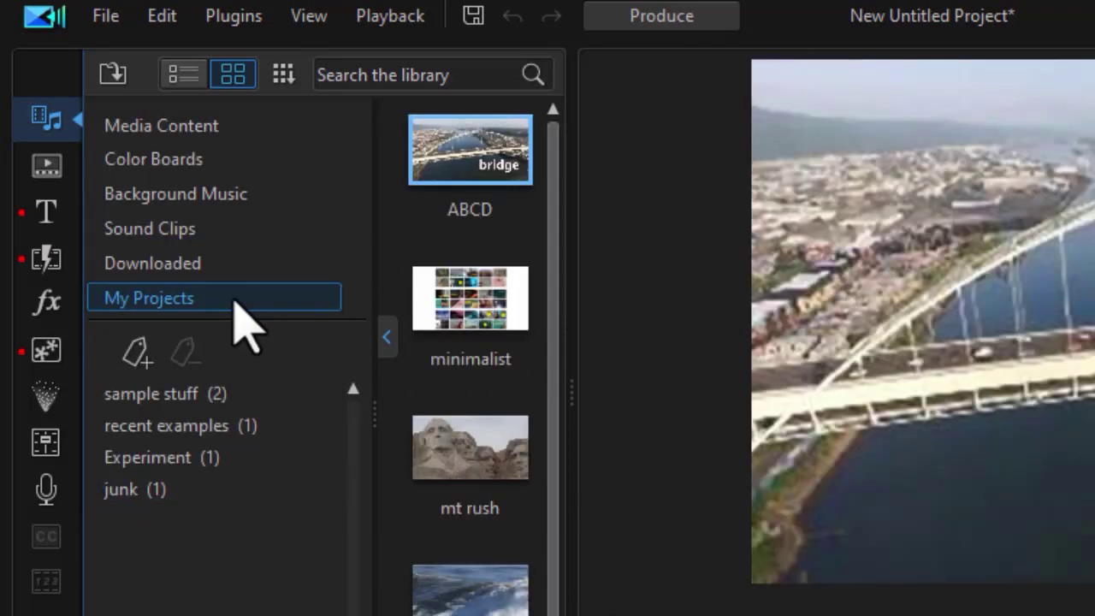
left_click(382, 338)
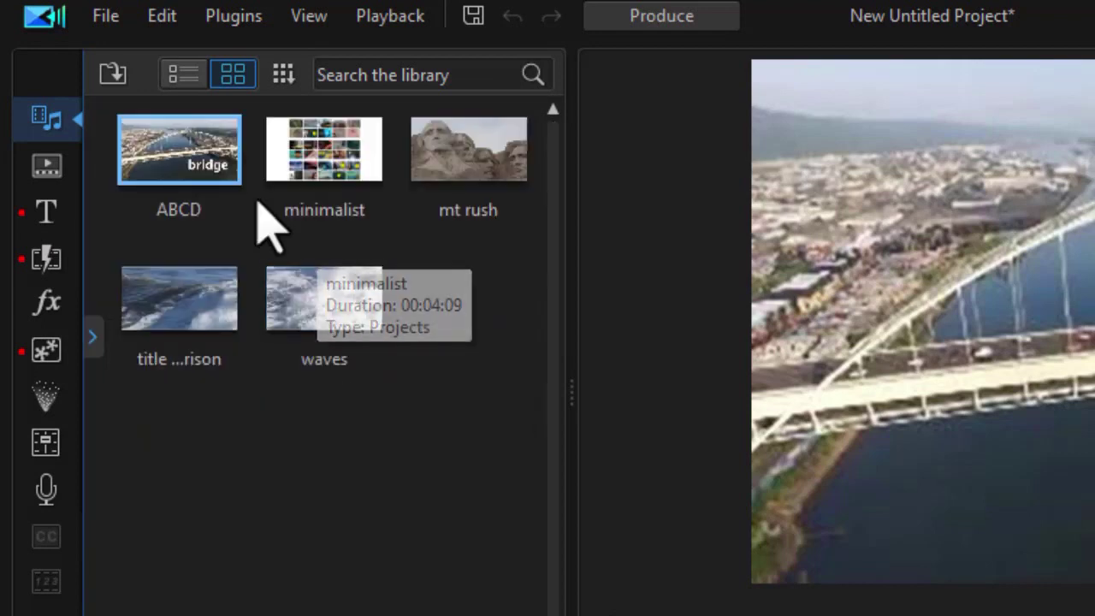
- Delete the junk tag, confirming with Yes, and hide the tags panel
left_click(92, 337)
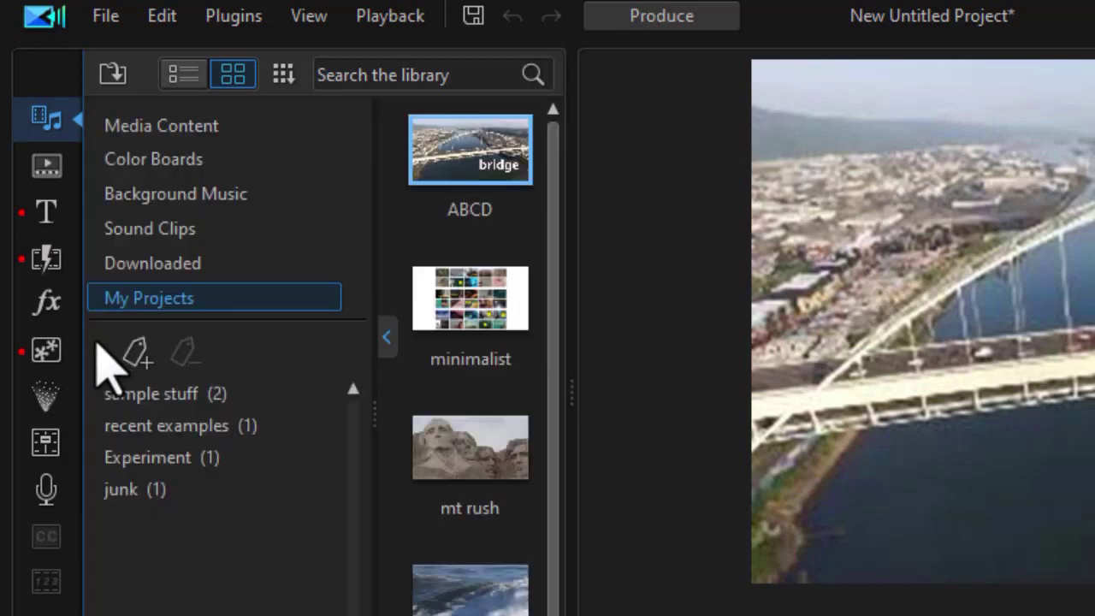
right_click(174, 494)
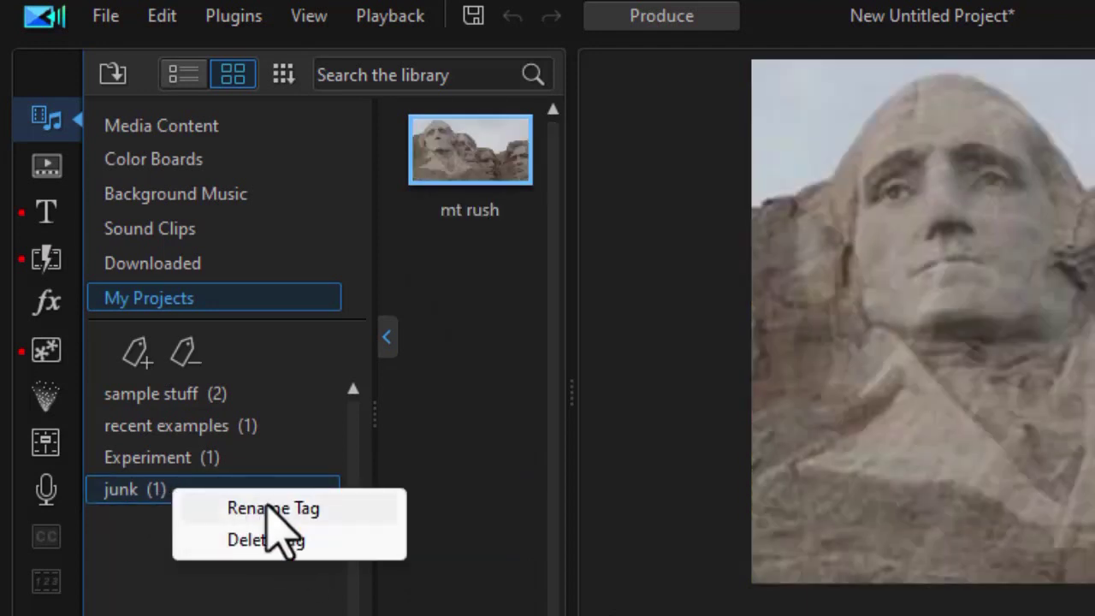
left_click(282, 541)
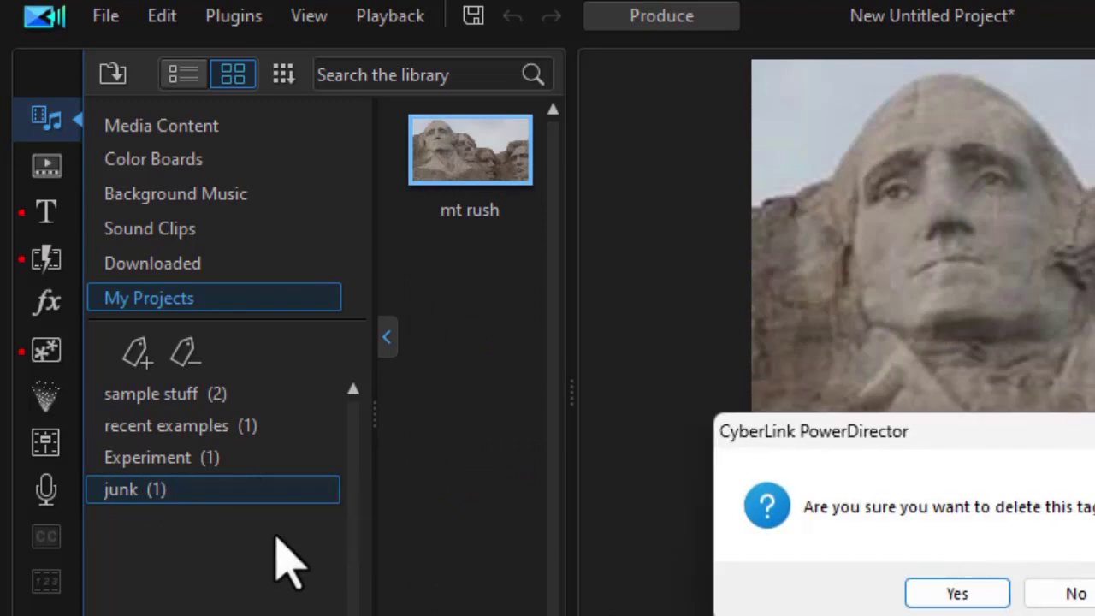
left_click(968, 591)
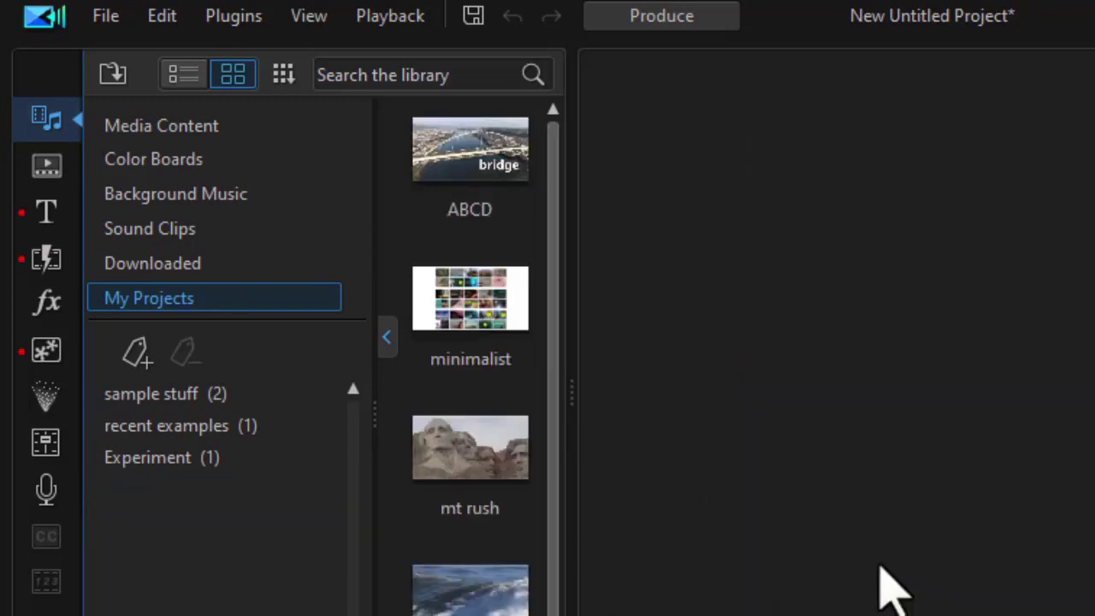
left_click(390, 343)
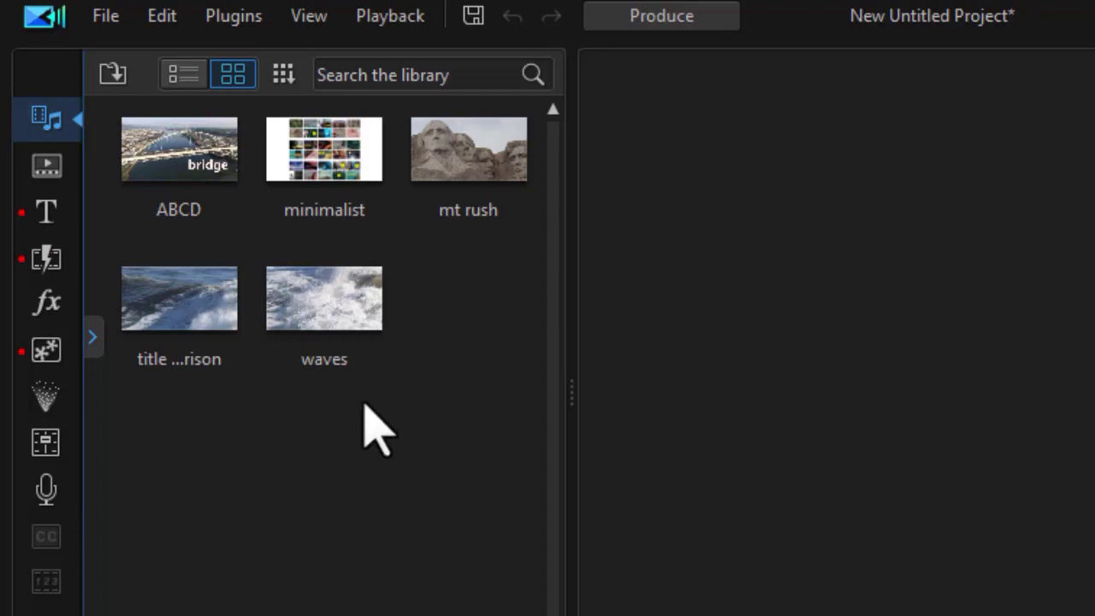
left_click(333, 363)
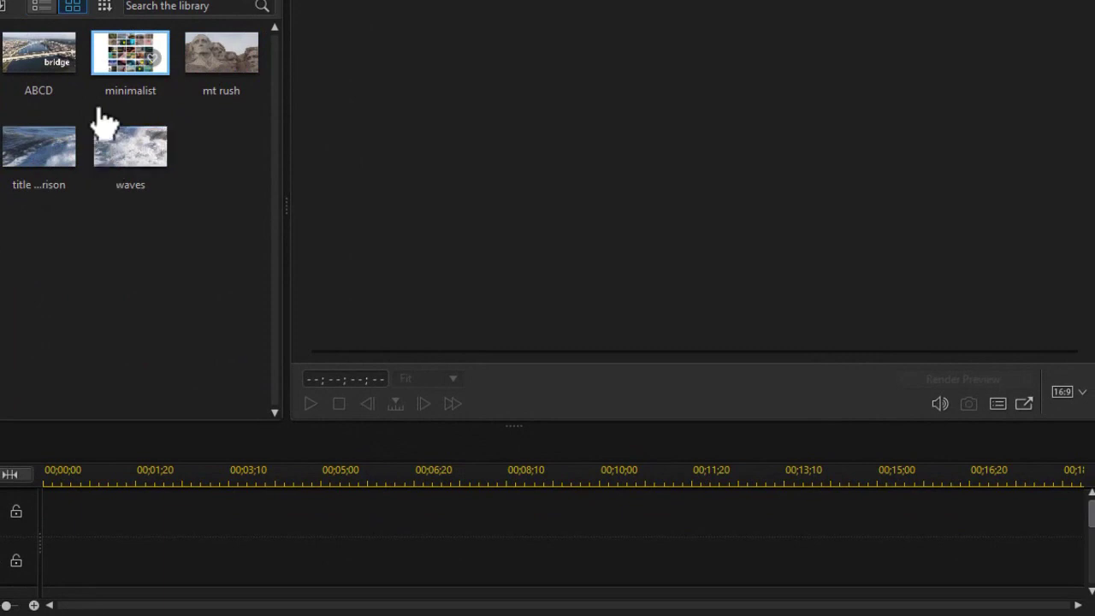
- Place the mt rush project at the start of video track 1 as a 5-second nested clip
left_click_drag(220, 69, 34, 560)
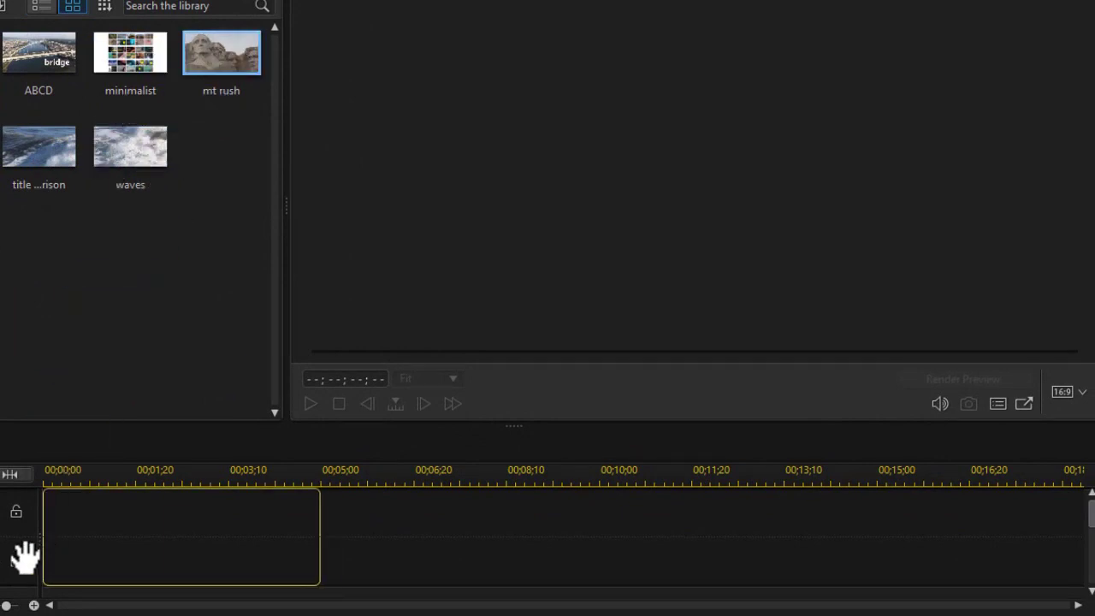
left_click_drag(25, 557, 27, 556)
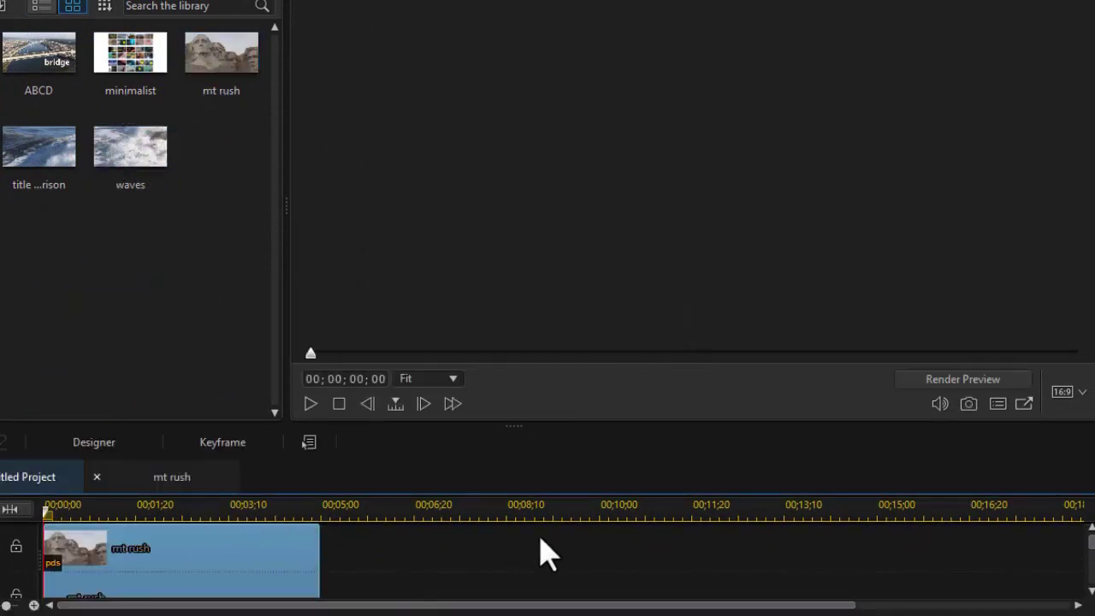
left_click(188, 552)
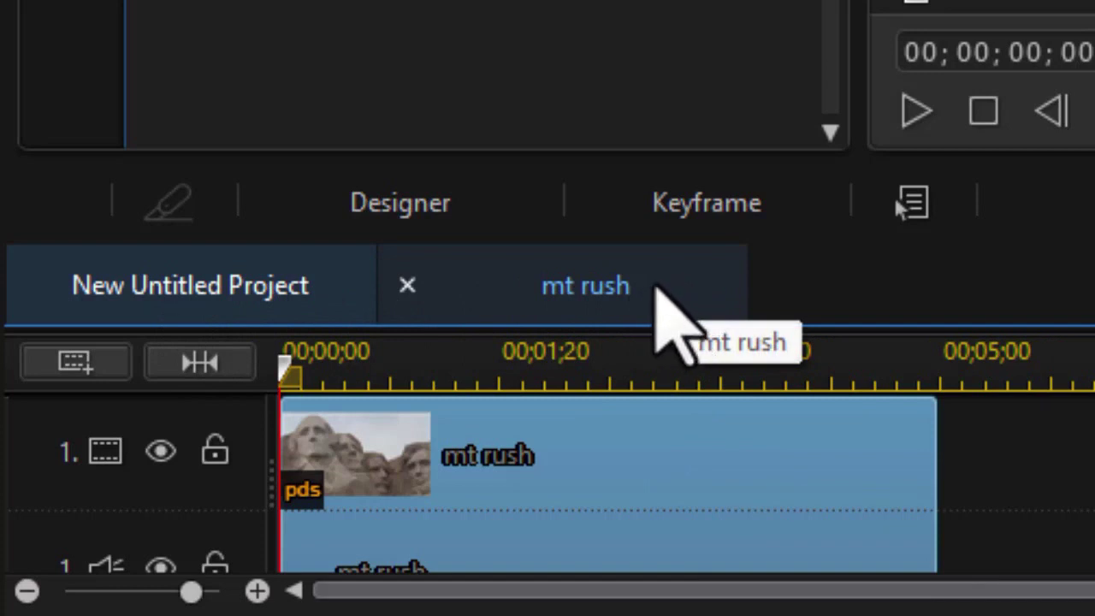
left_click_drag(655, 288, 646, 366)
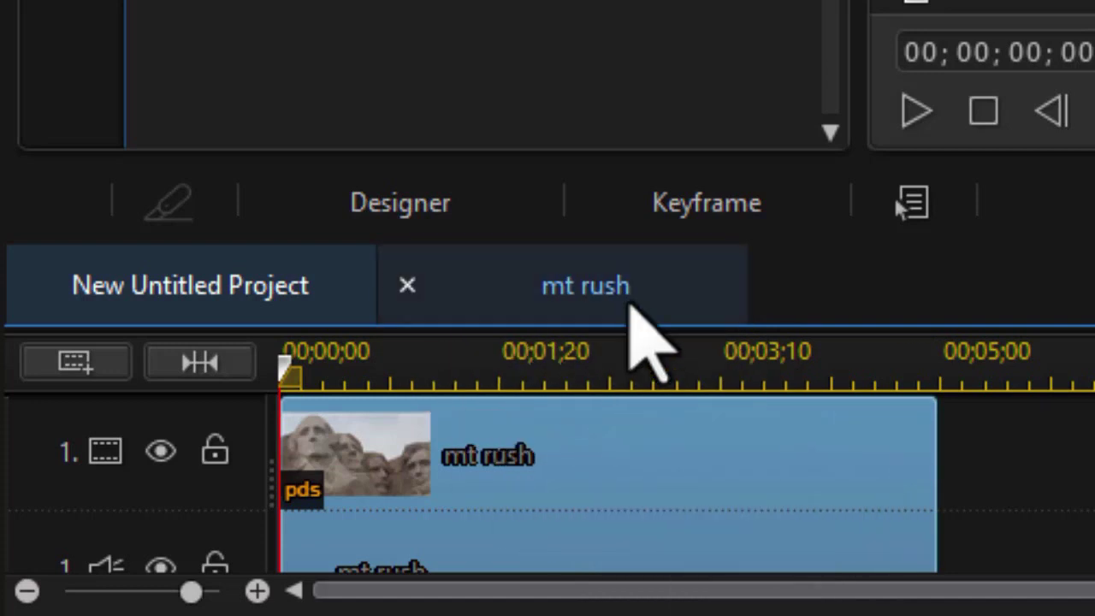
- Open the nested mt rush project to play it, then return to the New Untitled Project timeline
left_click(629, 306)
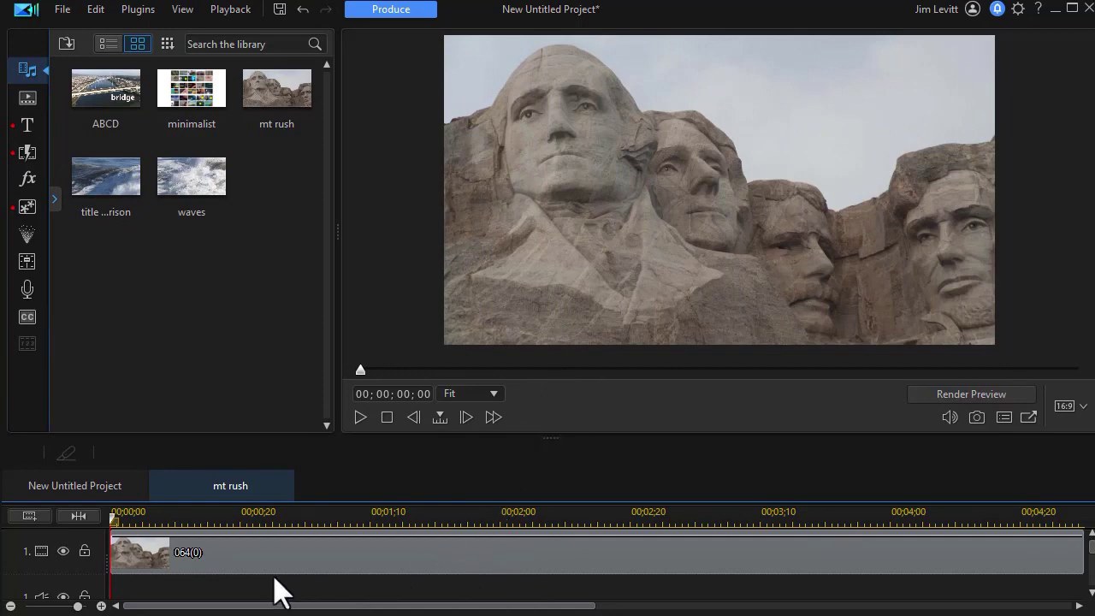
left_click_drag(550, 437, 557, 337)
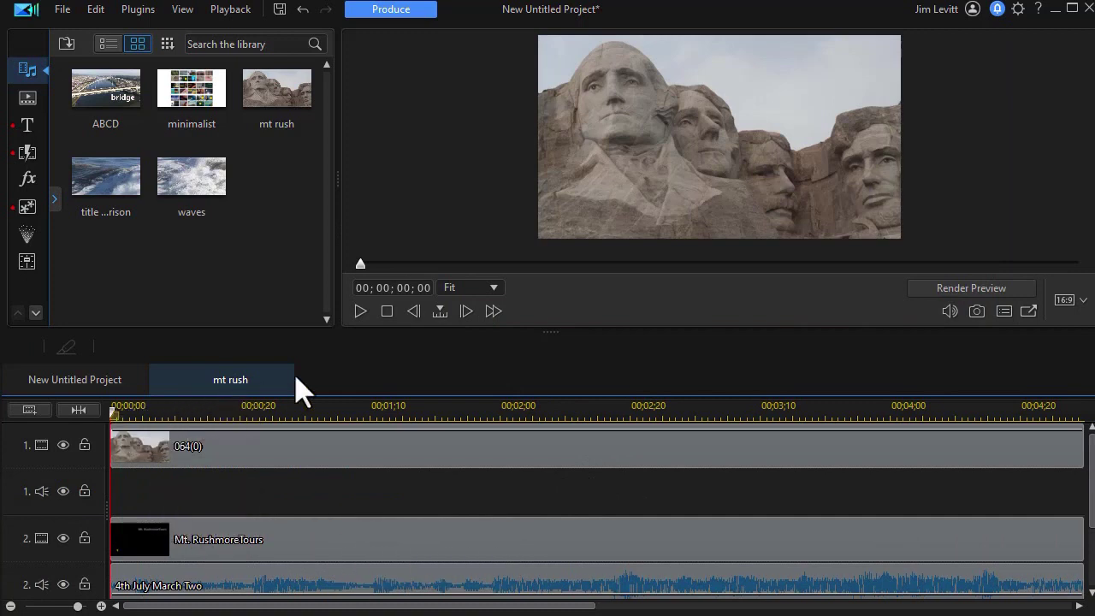
left_click(360, 312)
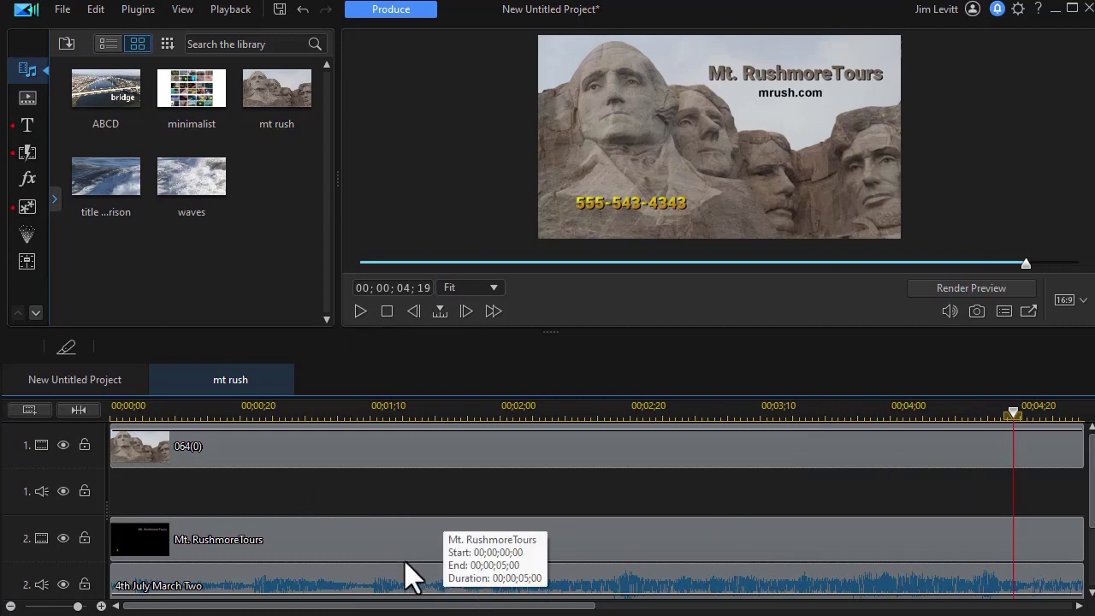
left_click_drag(518, 607, 710, 607)
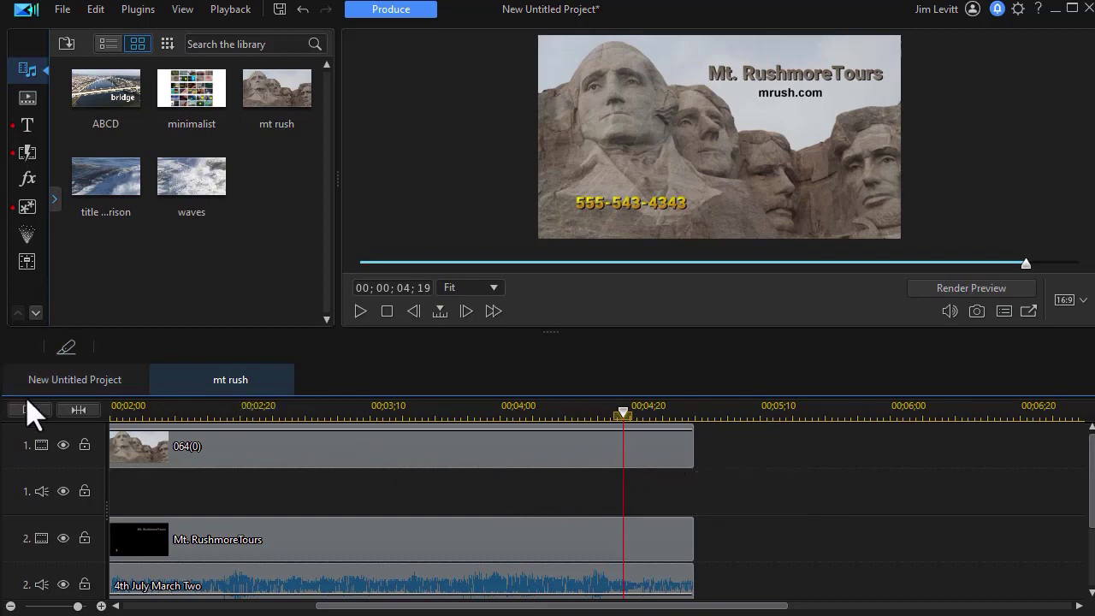
left_click(75, 378)
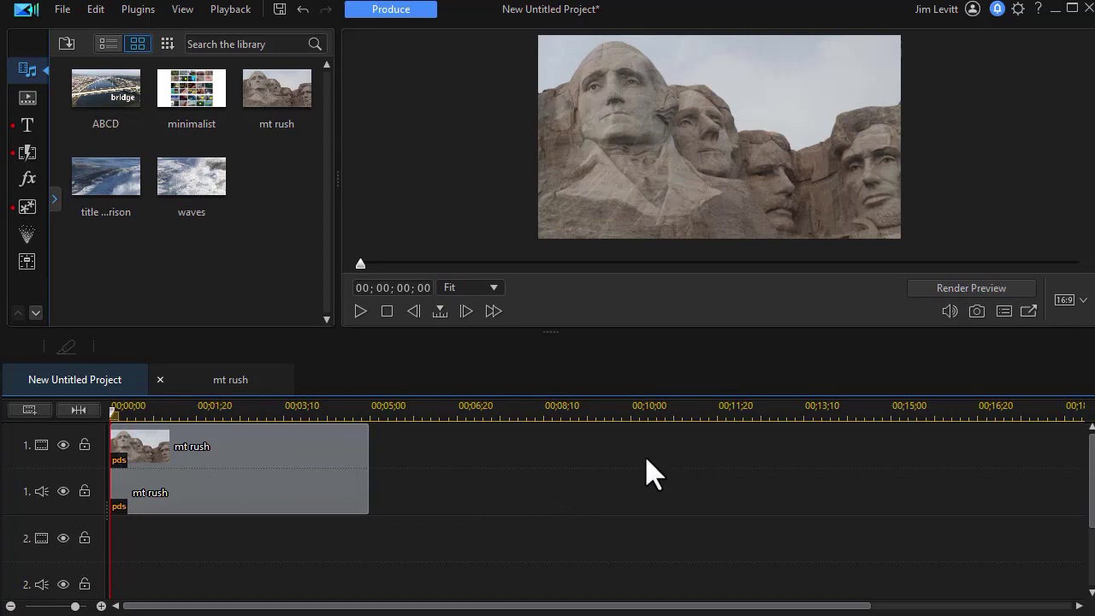
left_click(55, 200)
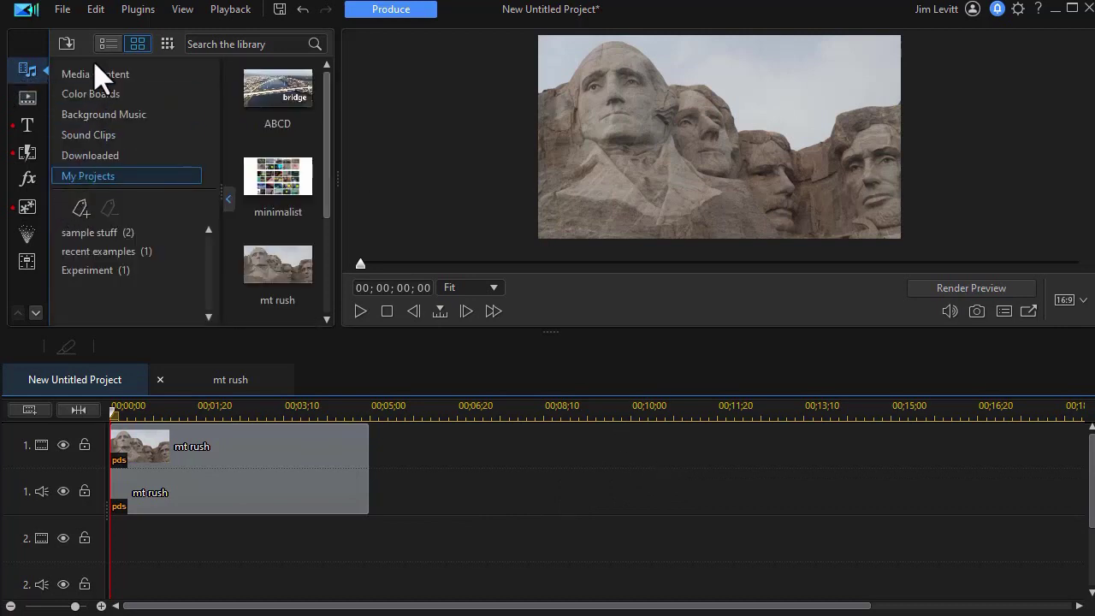
- From Media Content, place 00006.MTS on track 1 right after mt rush, starting at 00;00;05;00
left_click(103, 77)
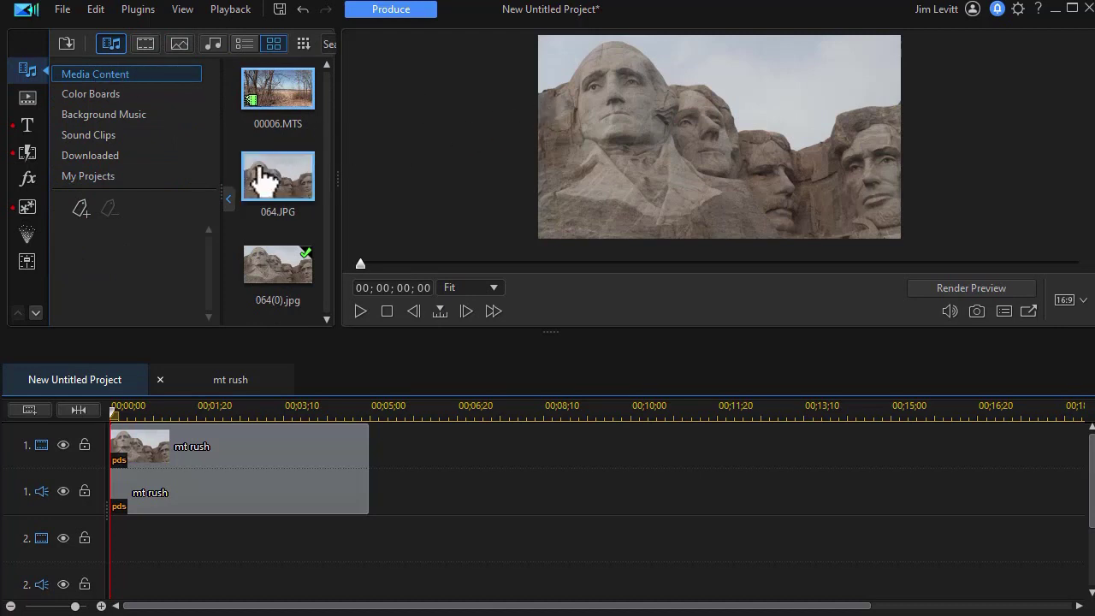
left_click(228, 200)
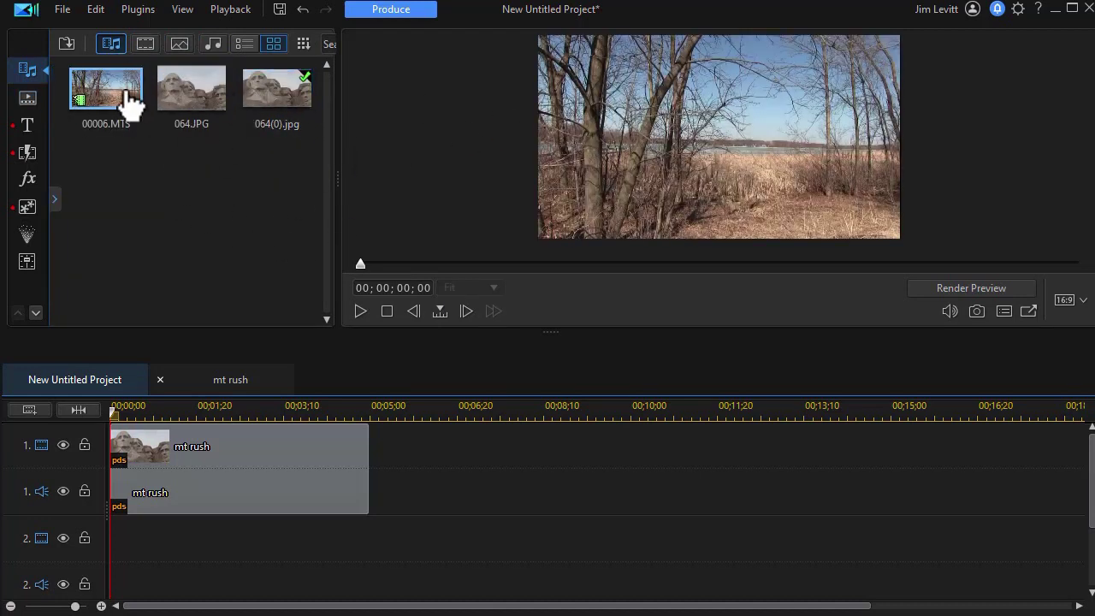
mouse_move(125, 103)
left_mouse_down()
mouse_move(428, 416)
mouse_move(374, 463)
left_mouse_up()
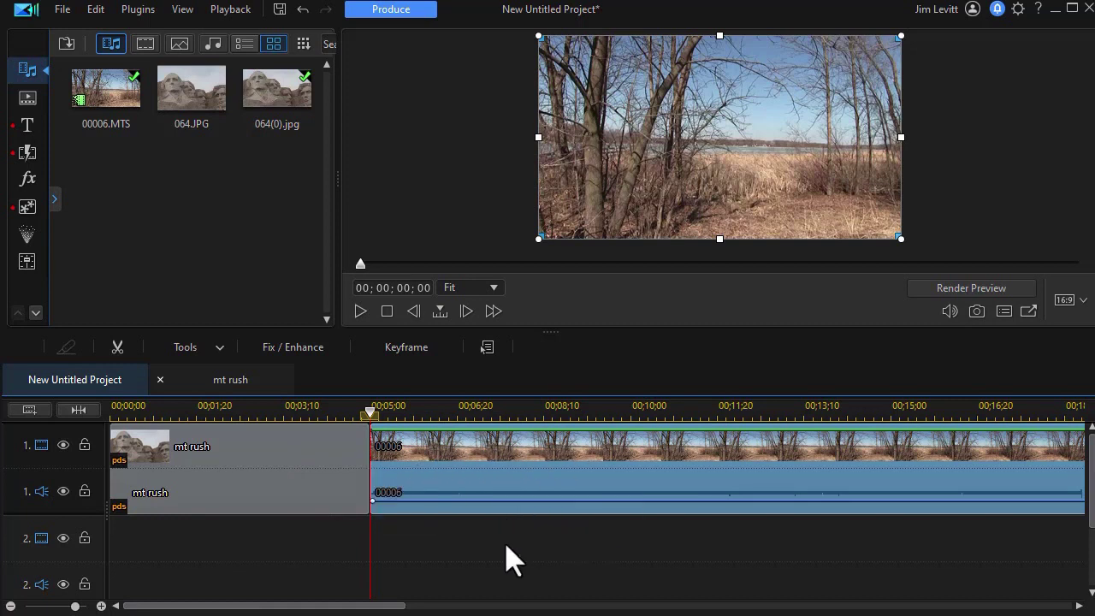
left_click_drag(504, 552, 281, 447)
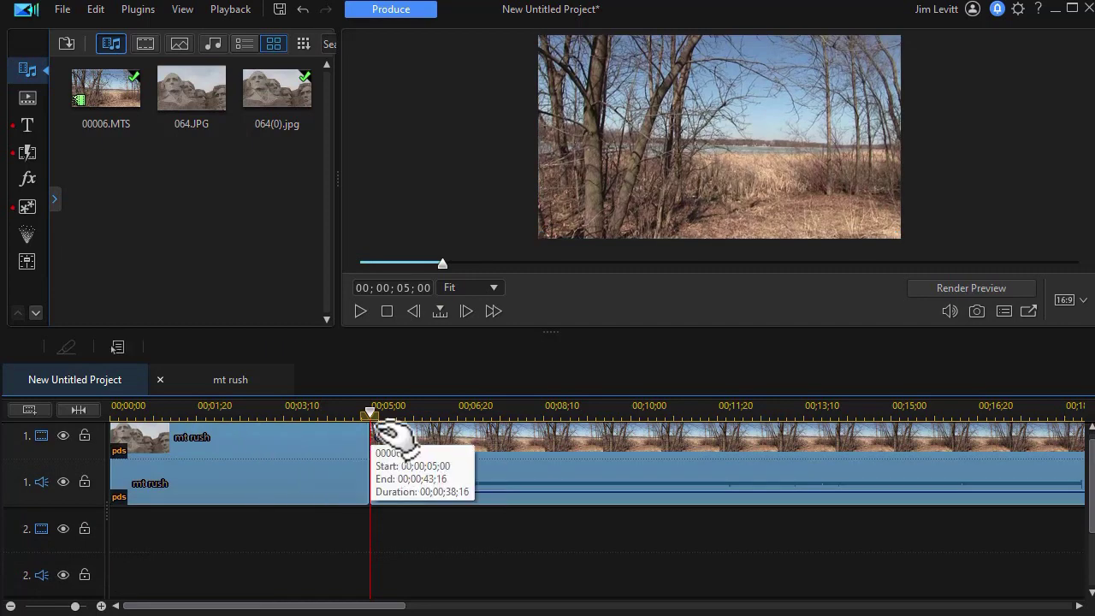
- Clear the timeline and set Editing preferences' default insert project behavior to As Expanded Project
key("ctrl+z")
key("ctrl+z")
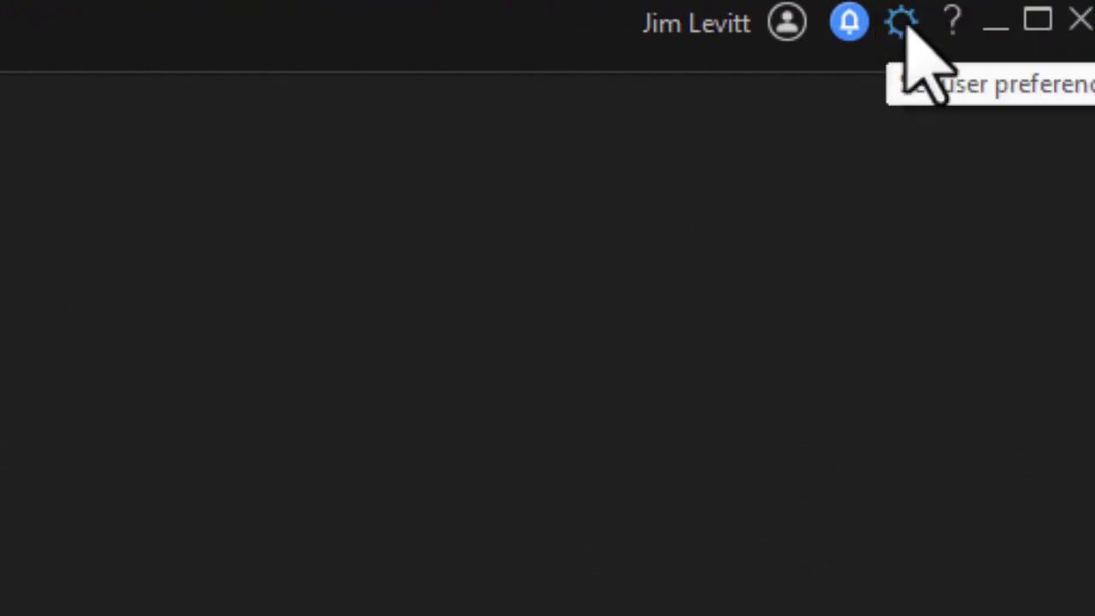
left_click(903, 24)
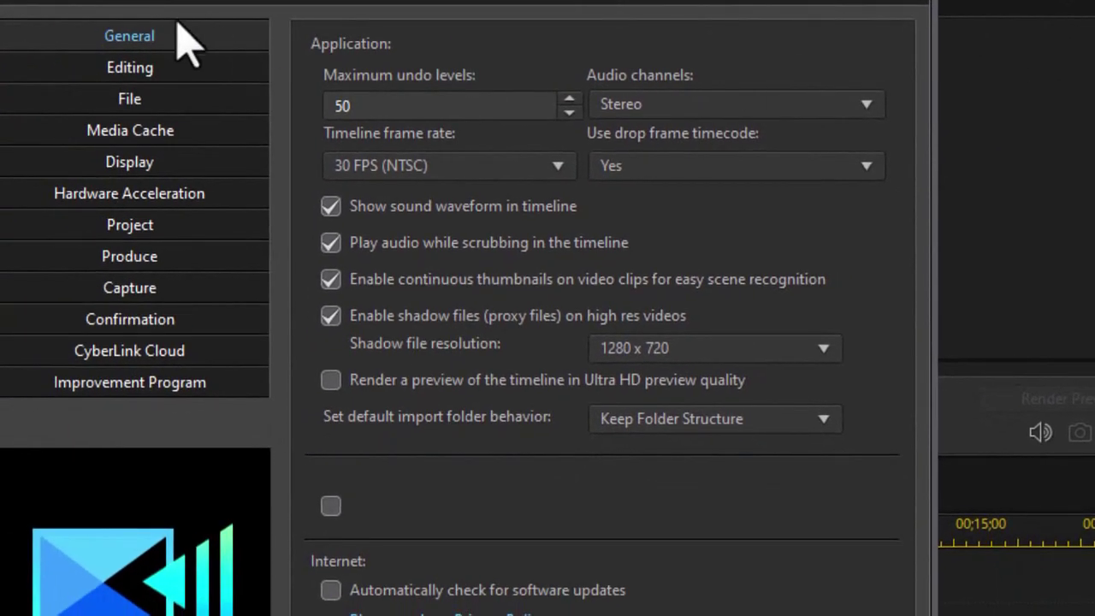
left_click(119, 75)
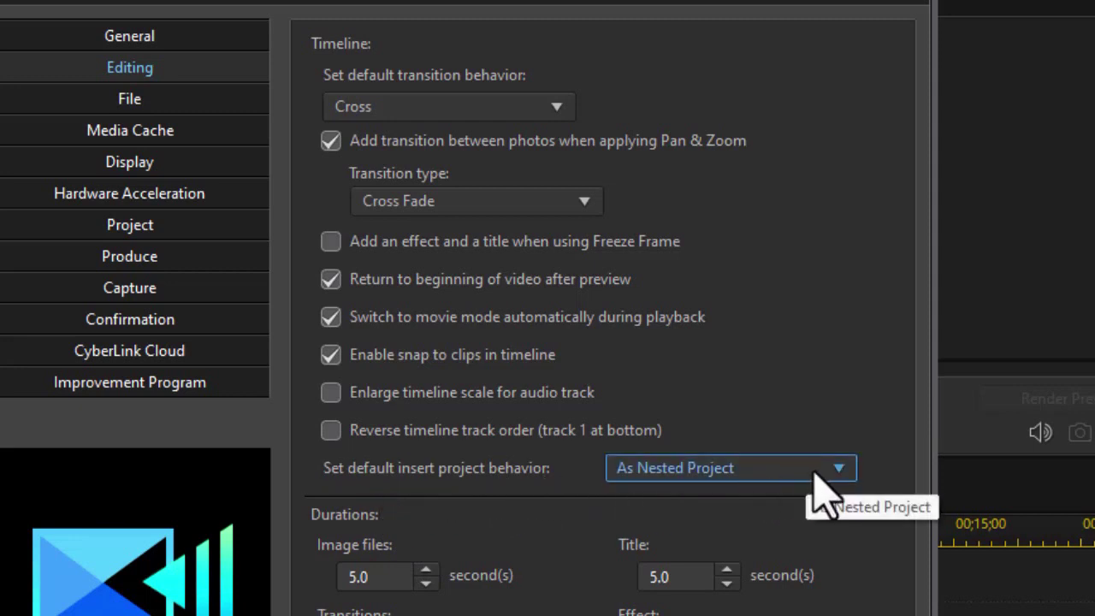
left_click(840, 470)
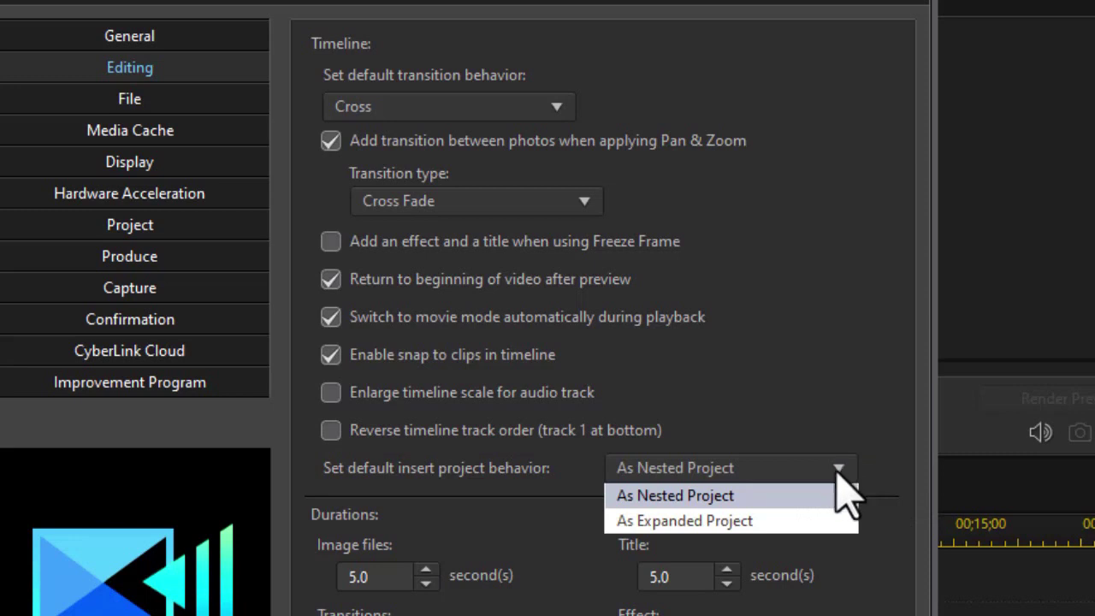
left_click(785, 532)
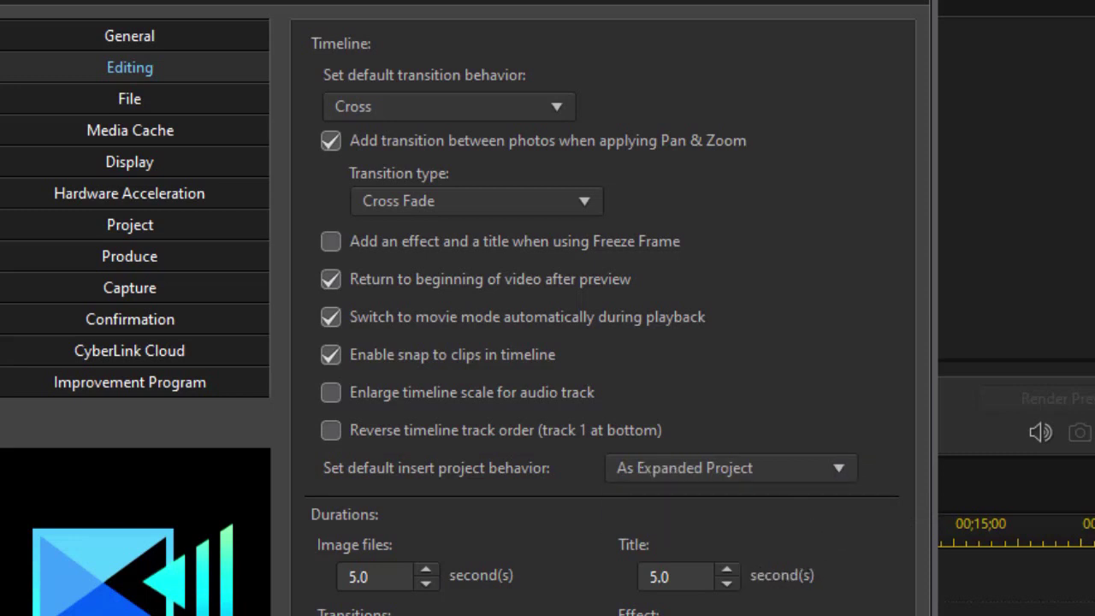
key("Return")
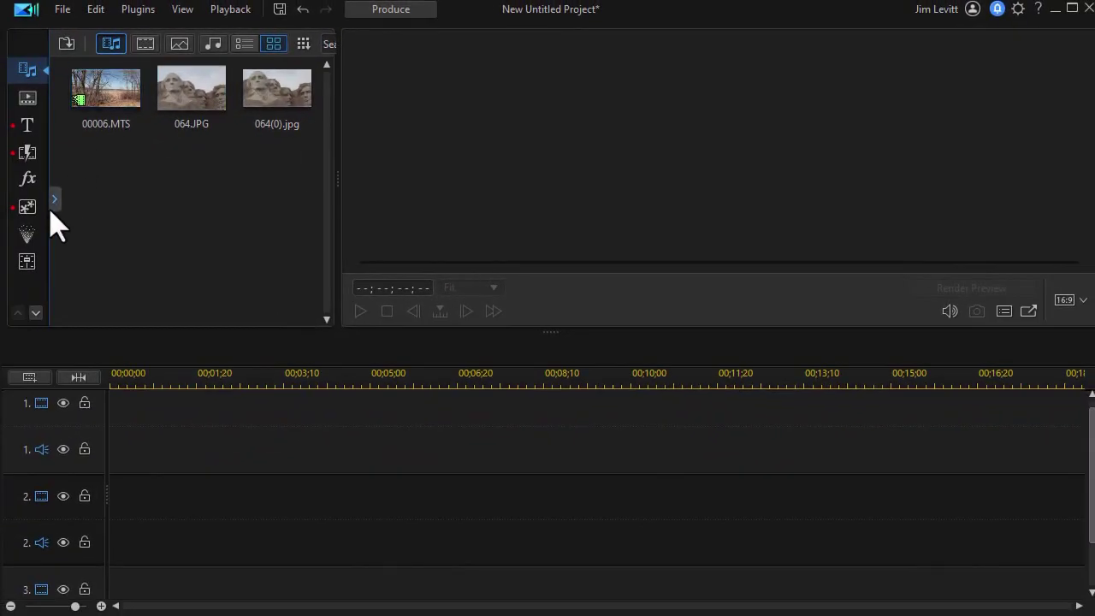
- Drag the mt rush project from My Projects to 00;00, inserting its photo, title and music as separate clips
left_click(56, 201)
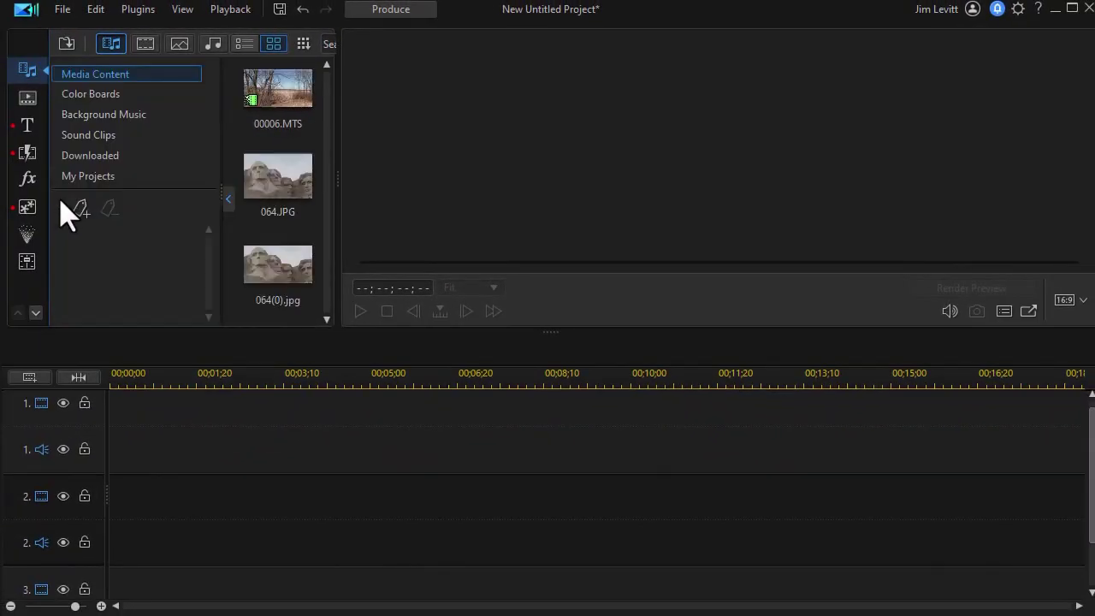
left_click(100, 177)
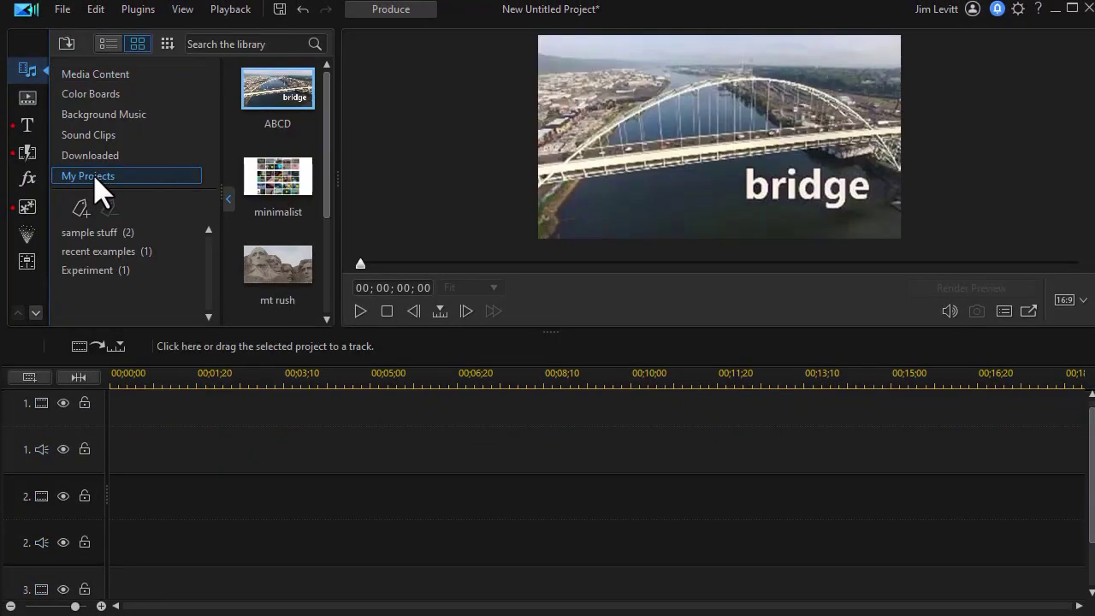
left_click(228, 199)
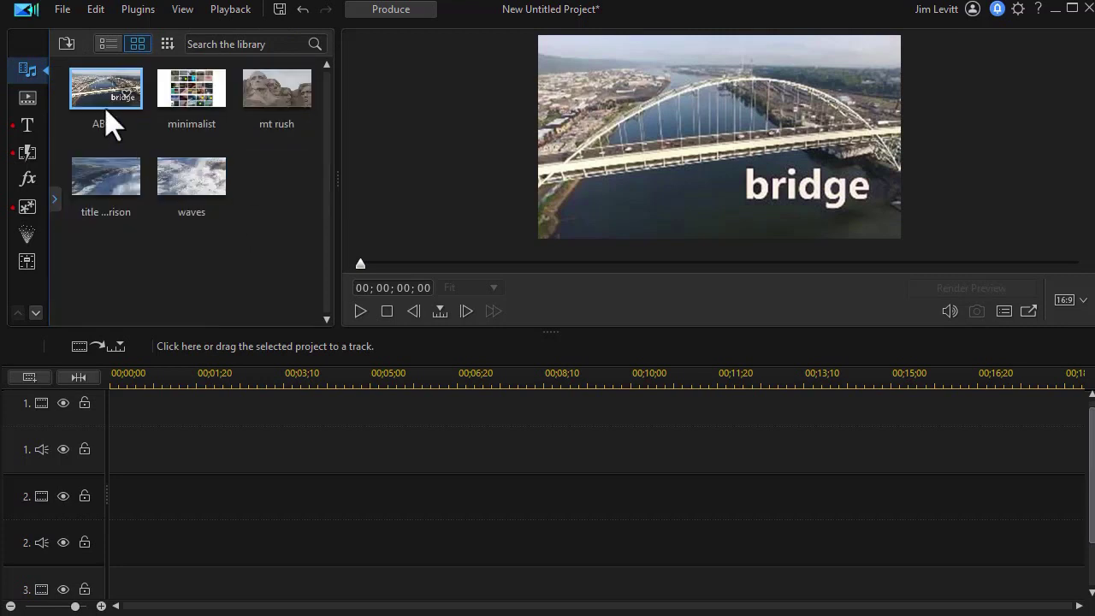
left_click(283, 94)
left_click_drag(284, 98, 95, 449)
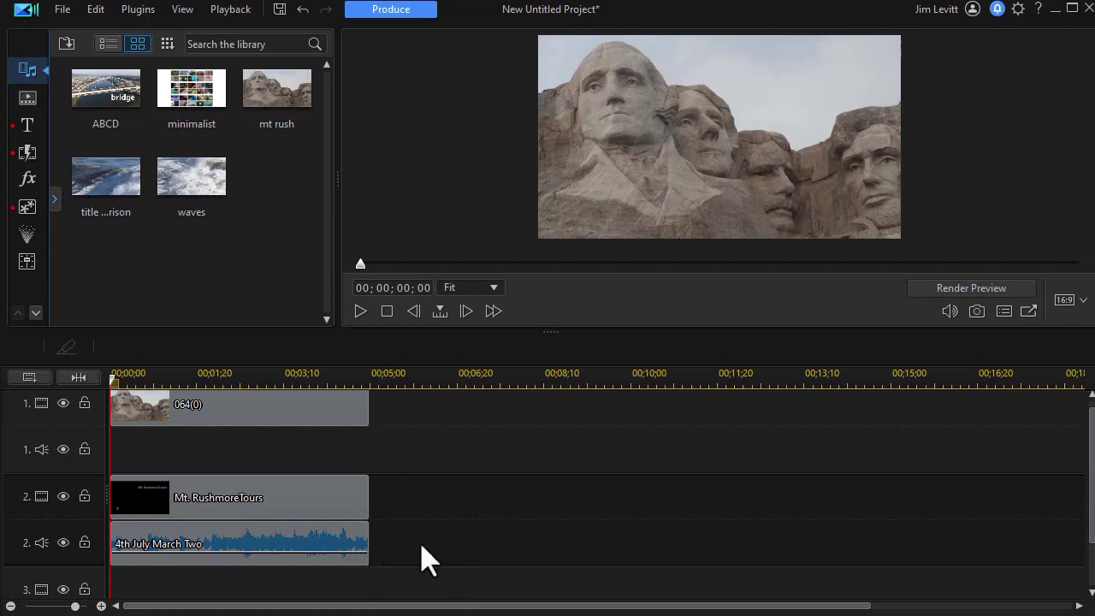
- Extend the 4th July March Two music clip so it ends at 07;19
left_click(327, 541)
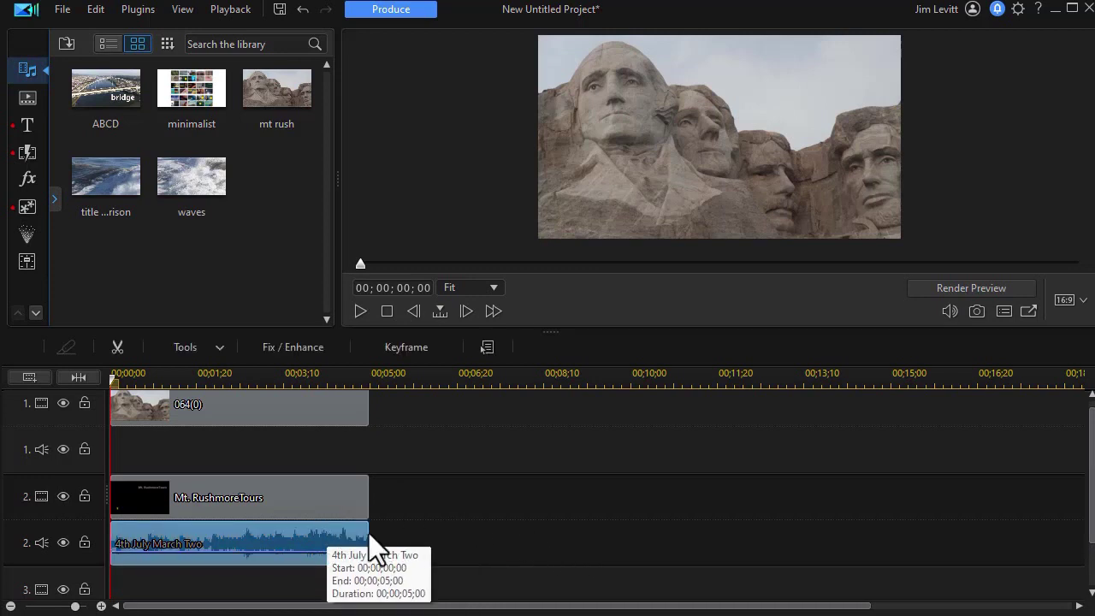
left_click(392, 537)
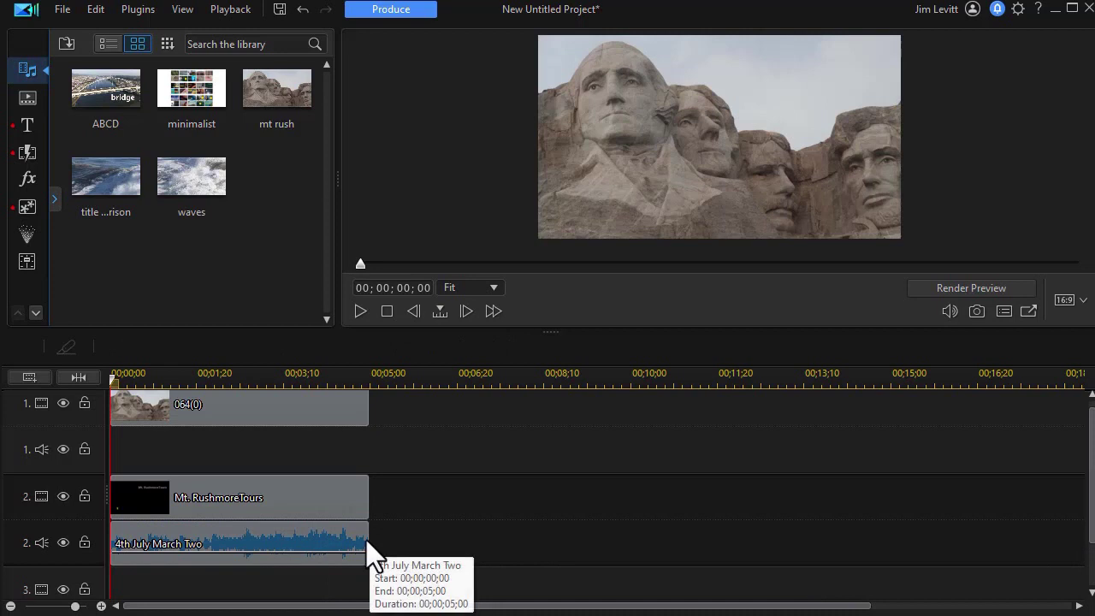
left_click(368, 541)
left_click_drag(376, 555, 505, 550)
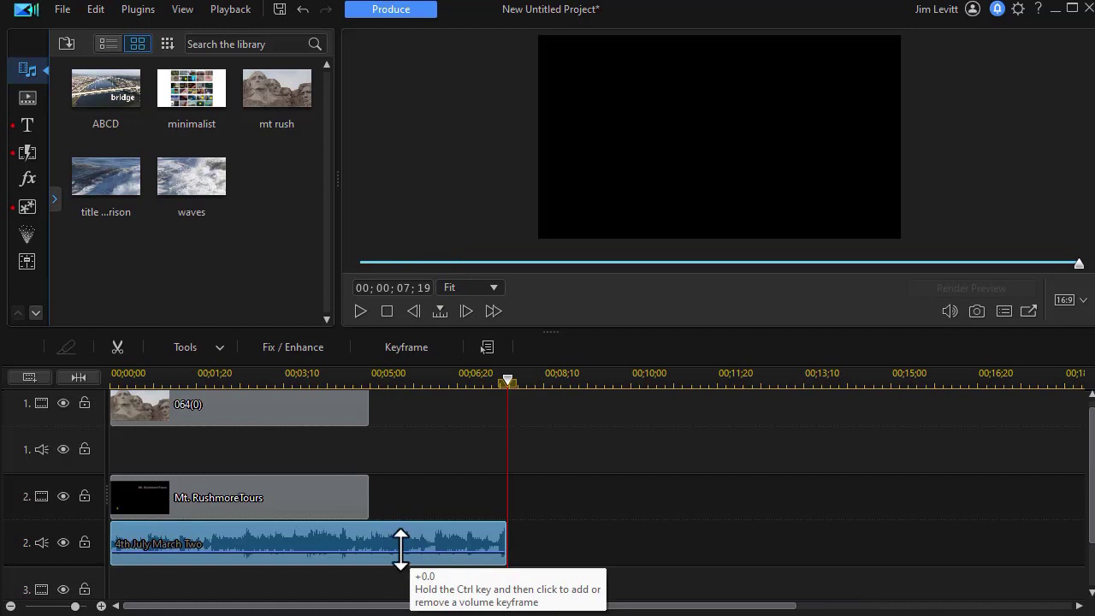
- Add two volume keyframes and lower the last one so the music fades out
left_click(401, 552, "ctrl")
left_click(504, 551, "ctrl")
left_click_drag(504, 553, 508, 561)
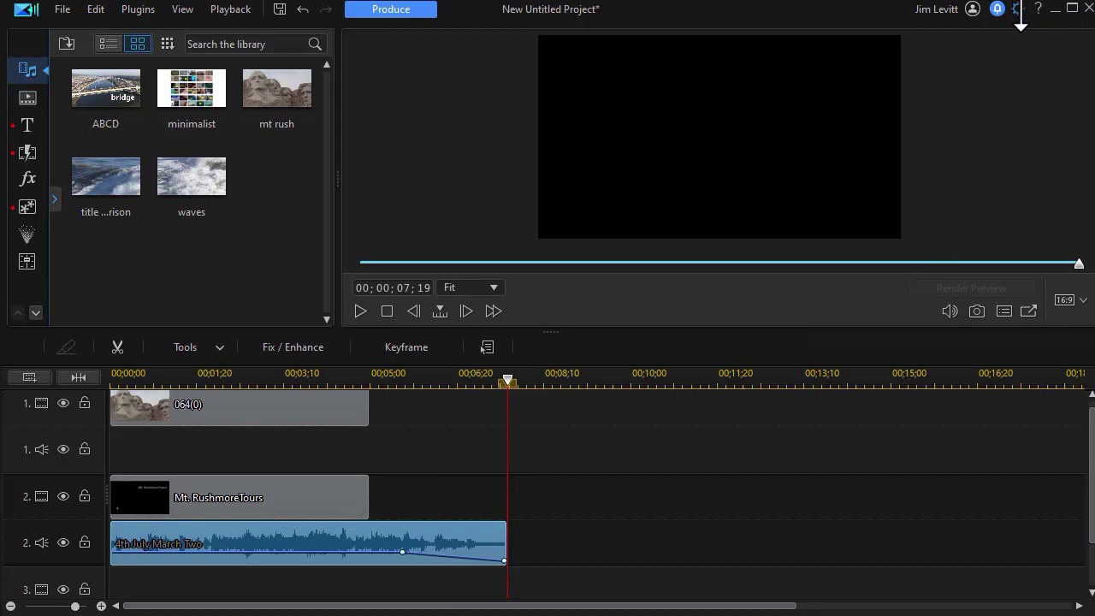
- Set Editing preferences' default insert project behavior to As Nested Project
left_click(1018, 10)
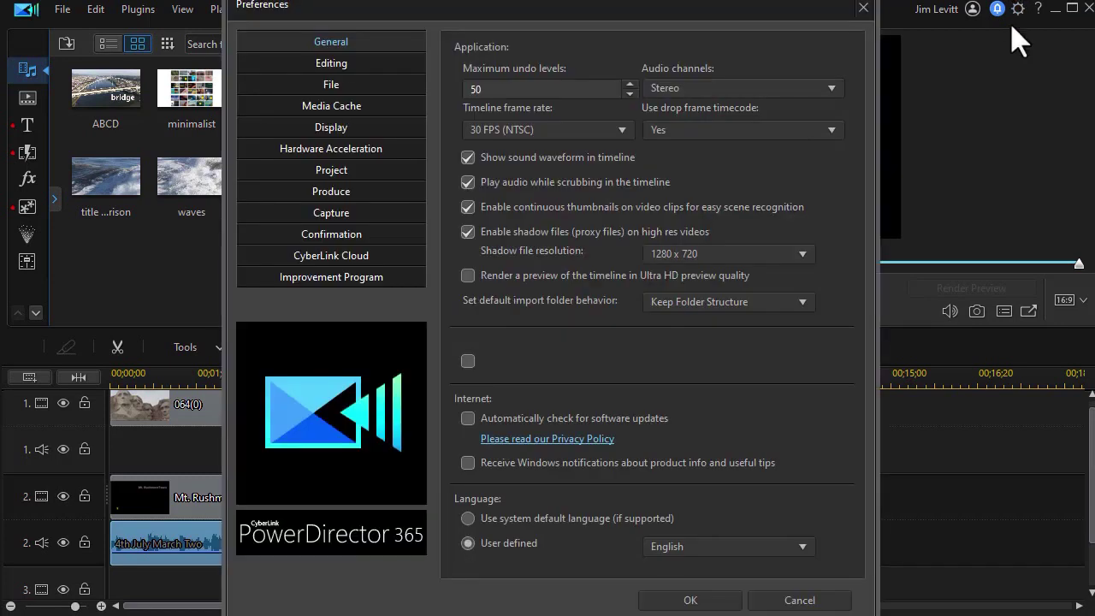
left_click(338, 65)
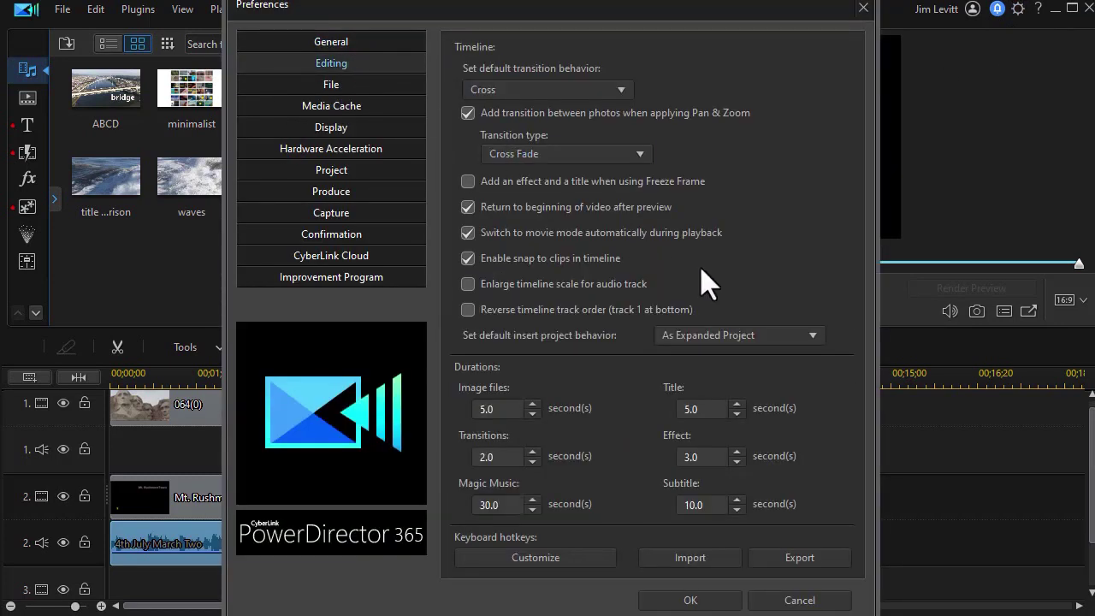
left_click(787, 336)
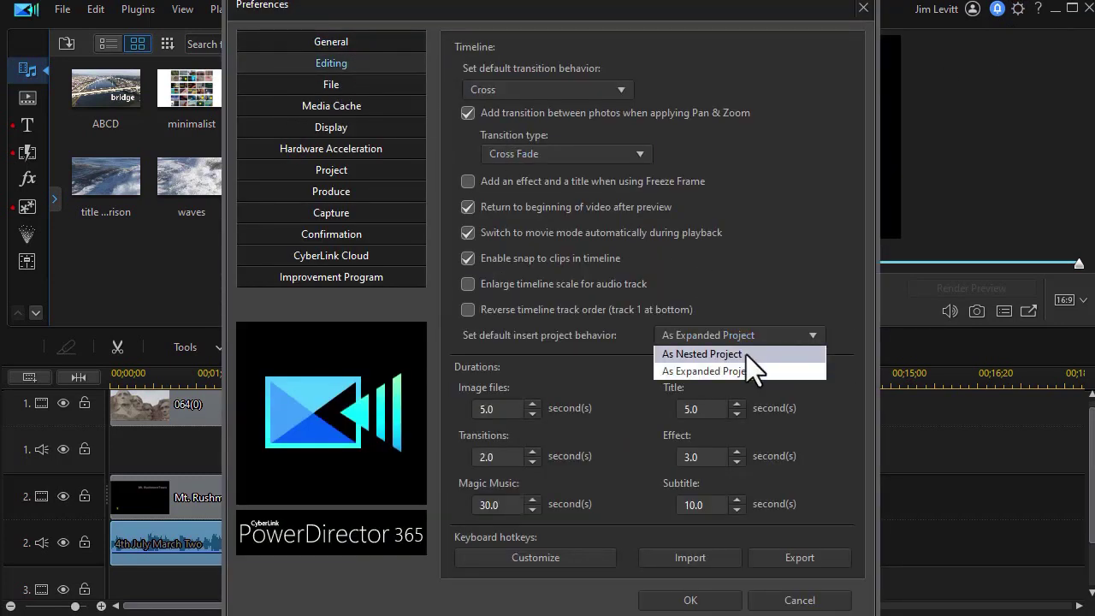
left_click(752, 354)
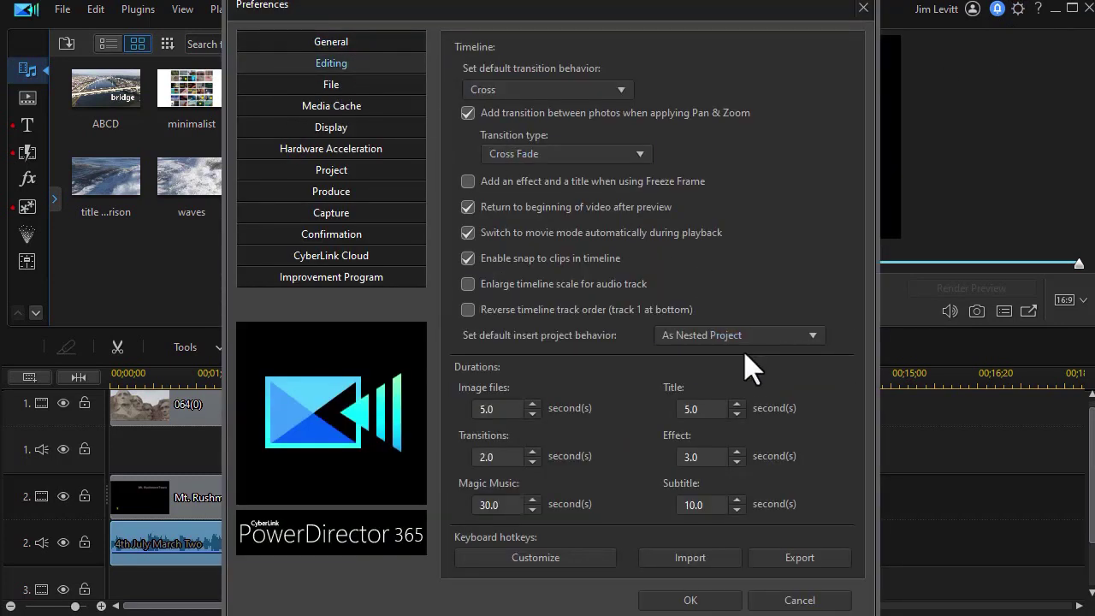
left_click(691, 600)
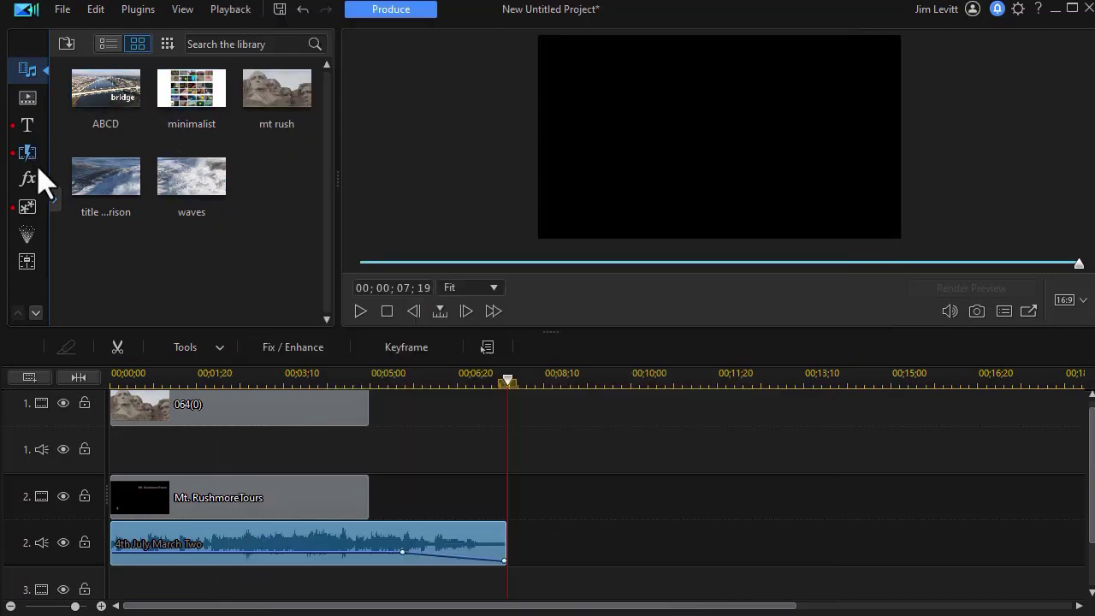
left_click(58, 203)
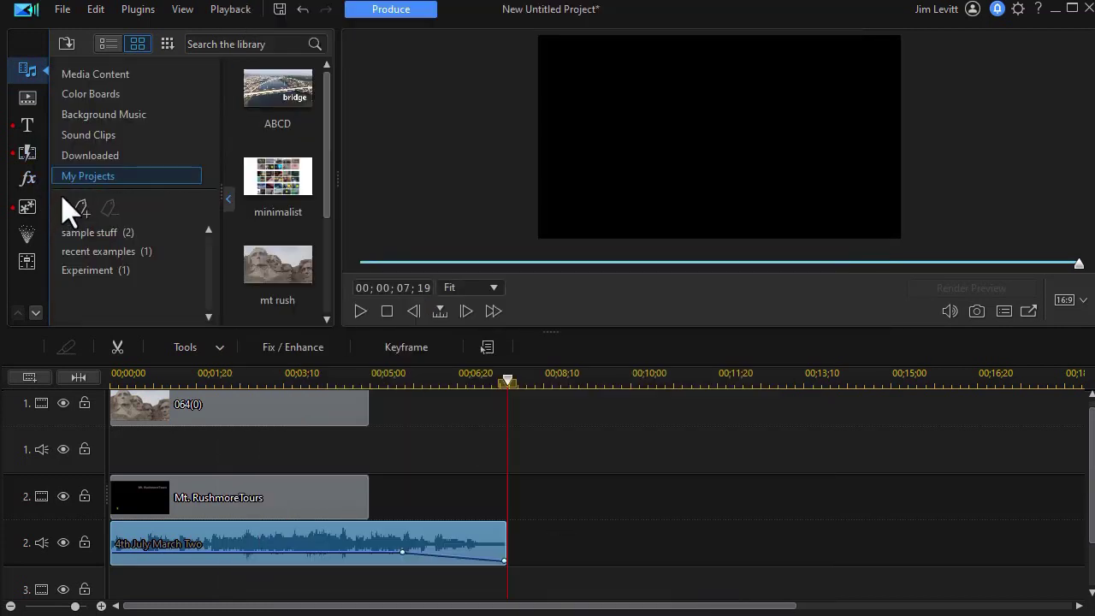
- Nest the ABCD project from My Projects on track 1 at 00;00;07;19, after the Mt Rush clips
left_click(149, 177)
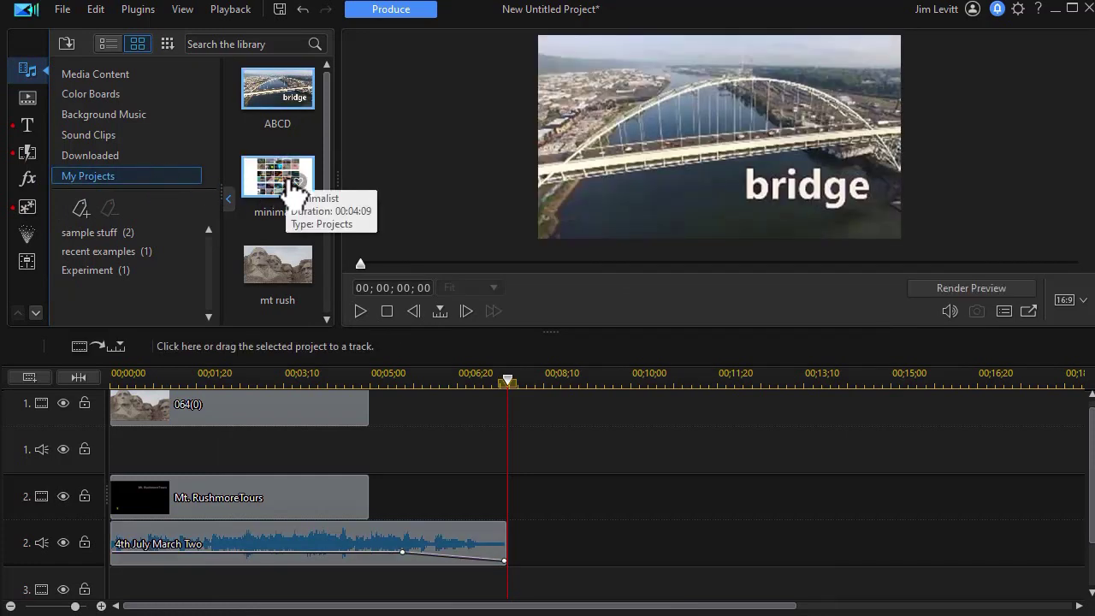
left_click_drag(288, 98, 500, 418)
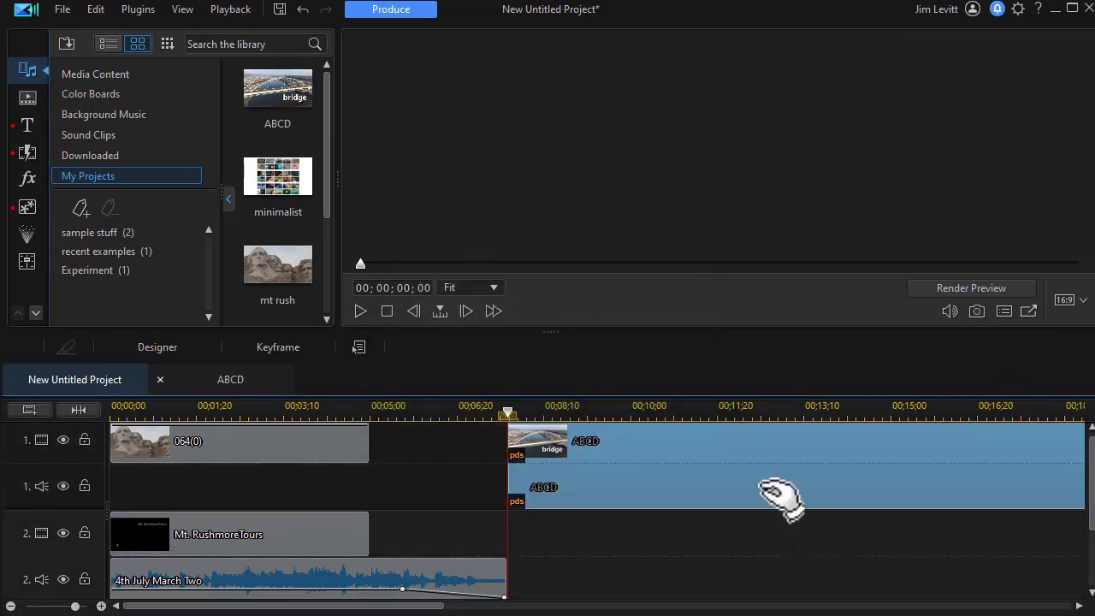
left_click(775, 494)
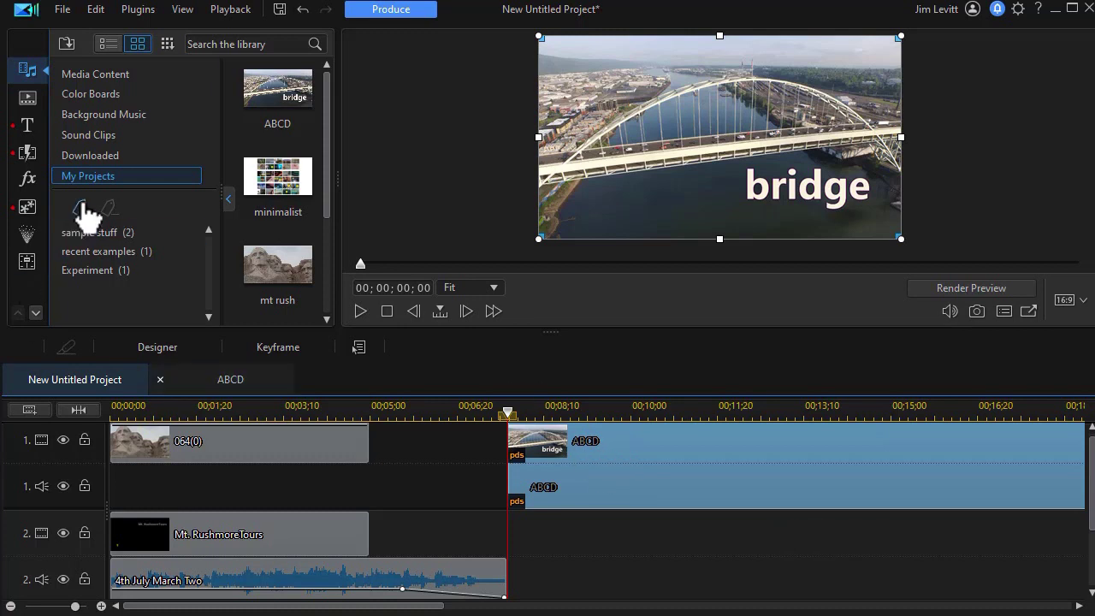
- Collapse the library's category list to show all five project thumbnails
left_click(227, 197)
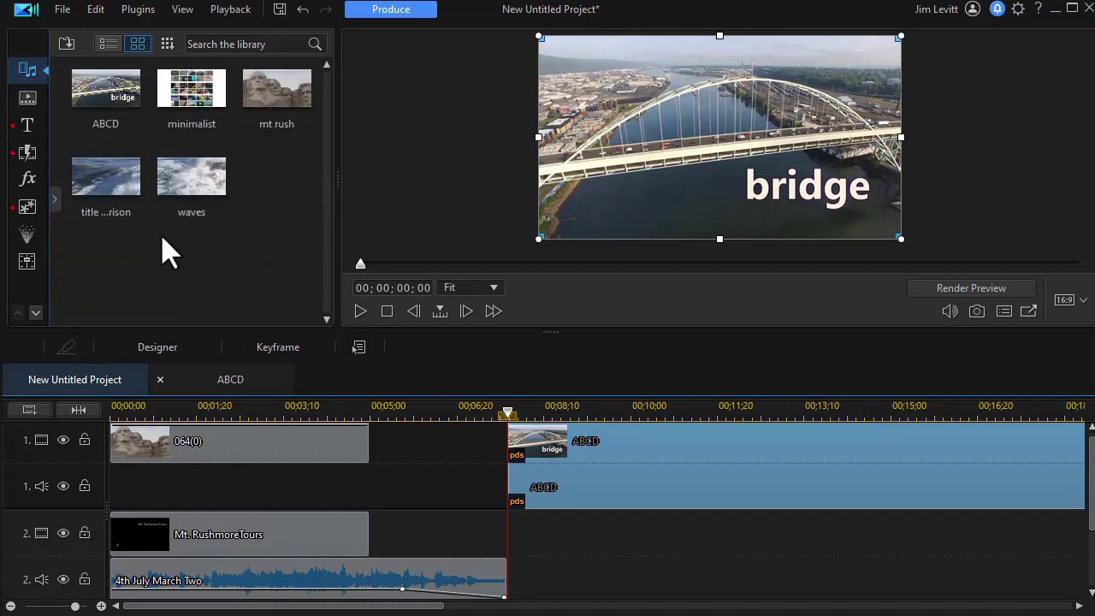